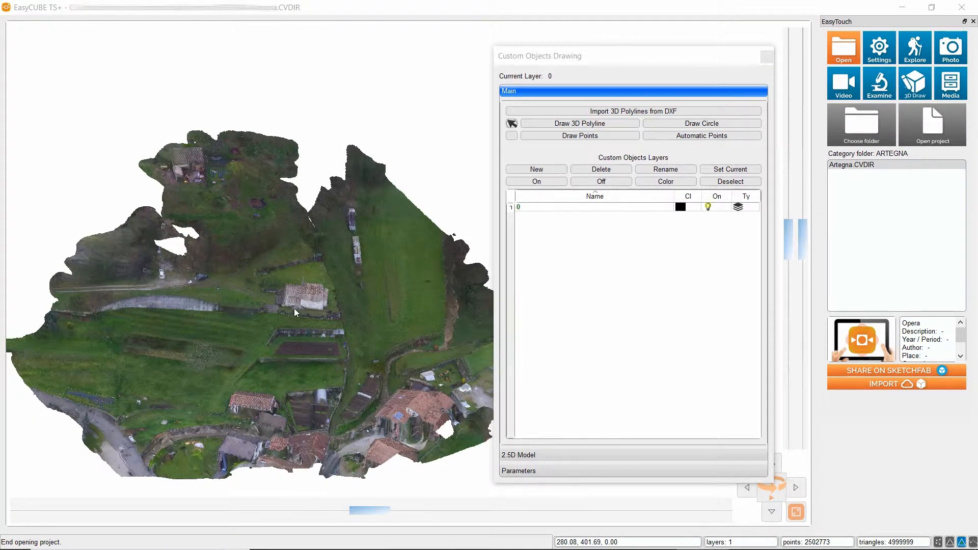
Set the colour of custom objects layer 0 to dark blue (red 0, green 0, blue 127).
{"action": "scroll", "coordinate": [464, 425], "scroll_direction": "up", "scroll_amount": 2}
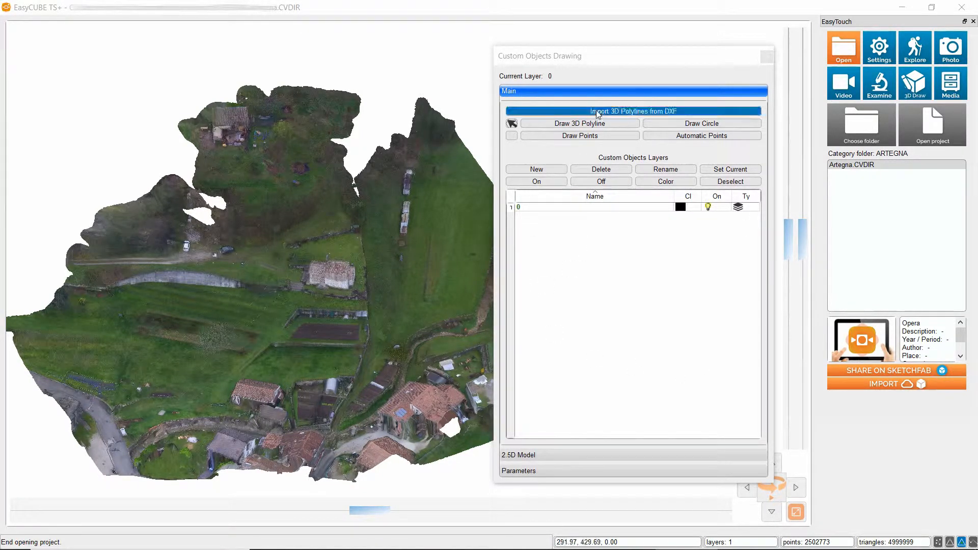
{"action": "left_click", "coordinate": [680, 139]}
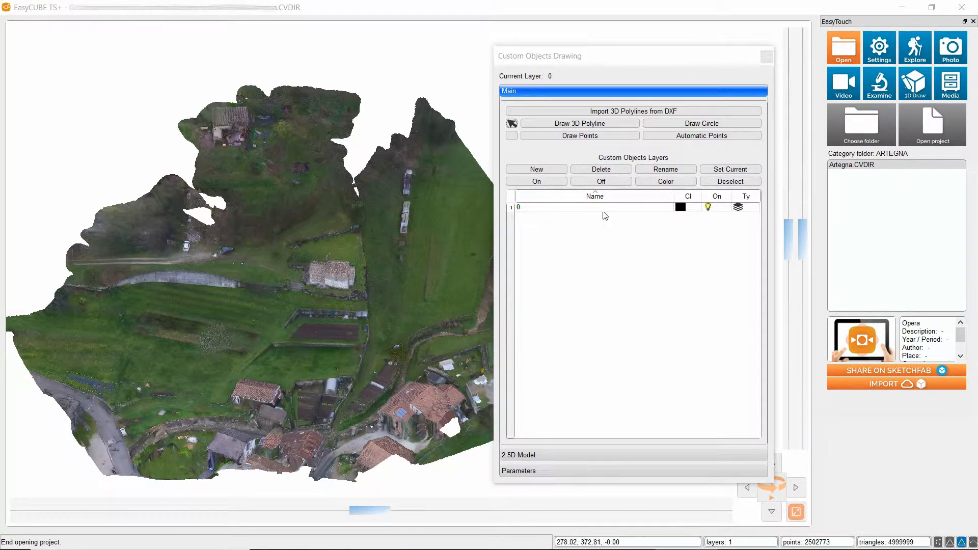
{"action": "left_click", "coordinate": [680, 208]}
{"action": "left_click", "coordinate": [668, 182]}
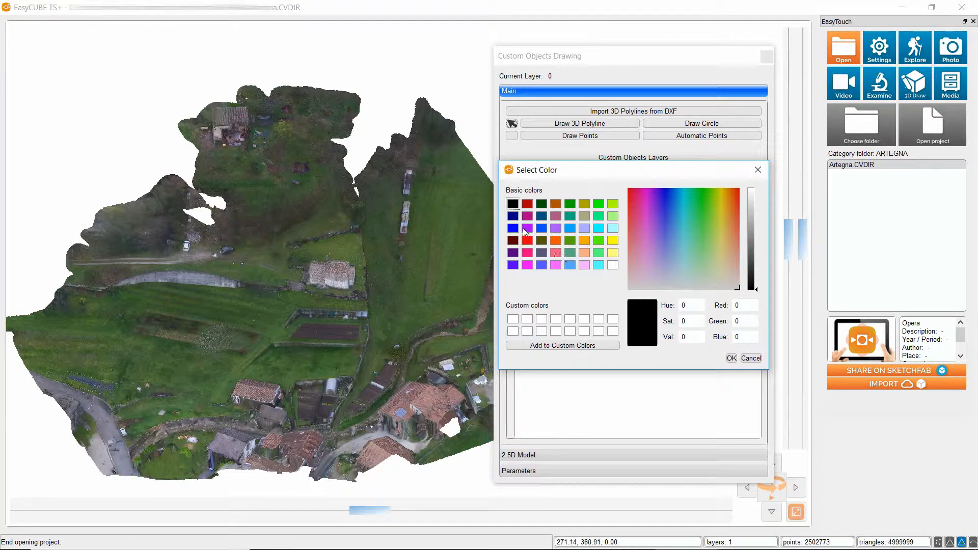
{"action": "left_click", "coordinate": [512, 216]}
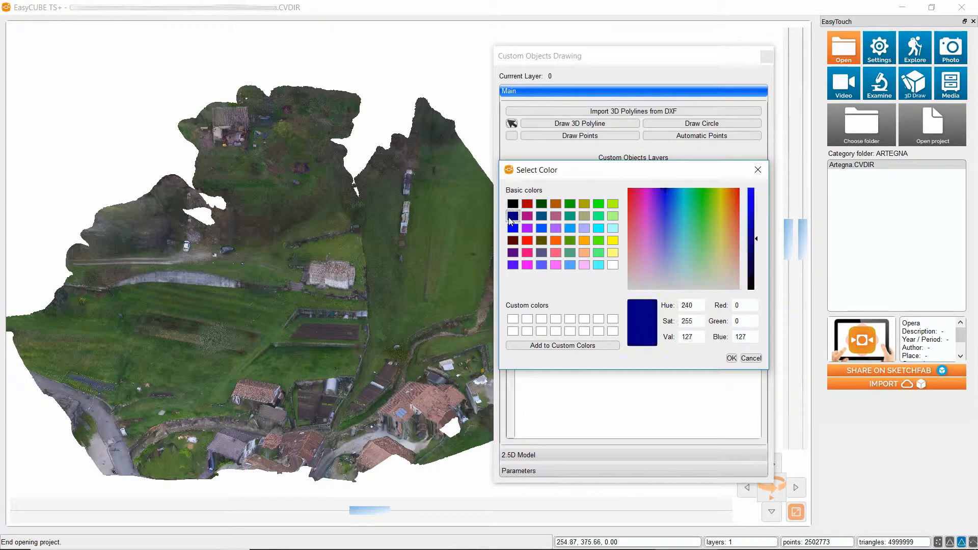
{"action": "left_click", "coordinate": [731, 359]}
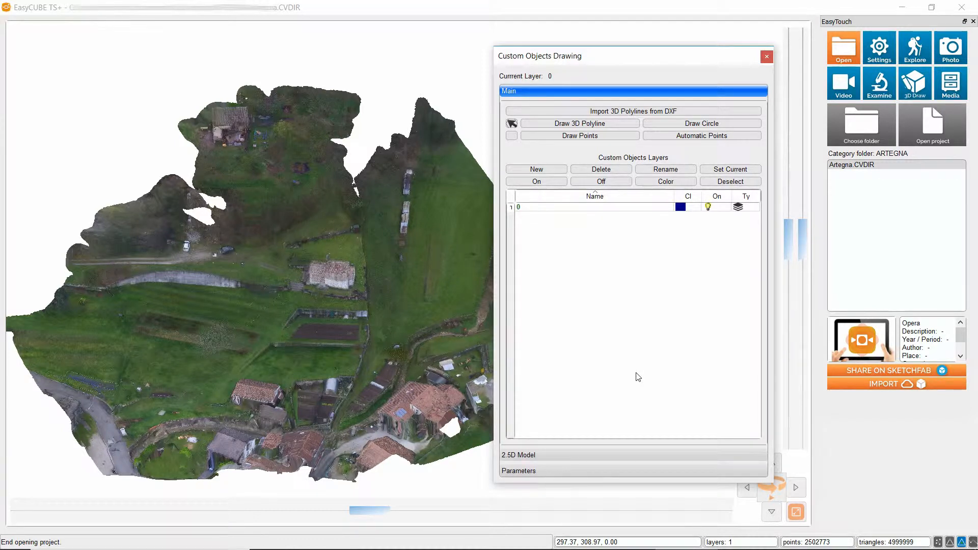
Create a new custom objects layer of type Normal named "Roadside".
{"action": "left_click", "coordinate": [537, 170]}
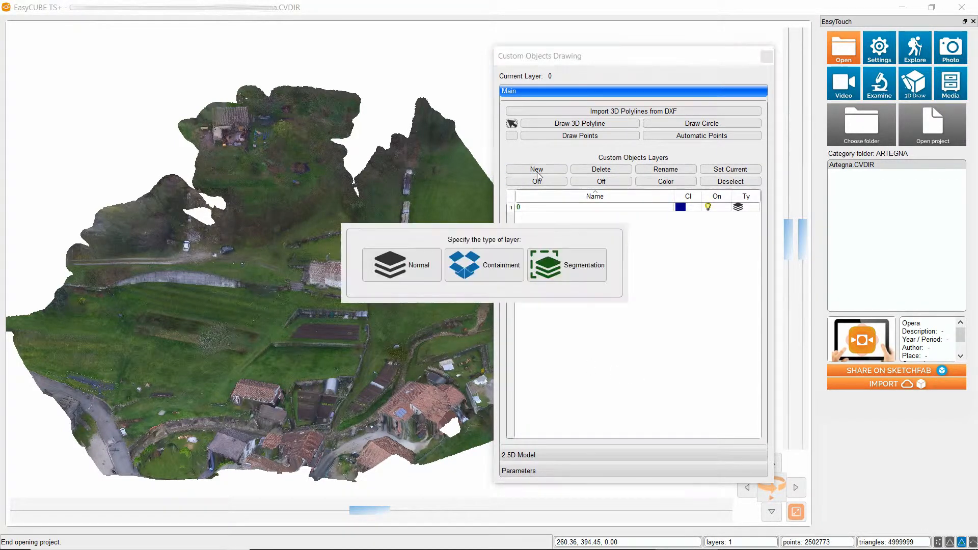
{"action": "left_click", "coordinate": [408, 259]}
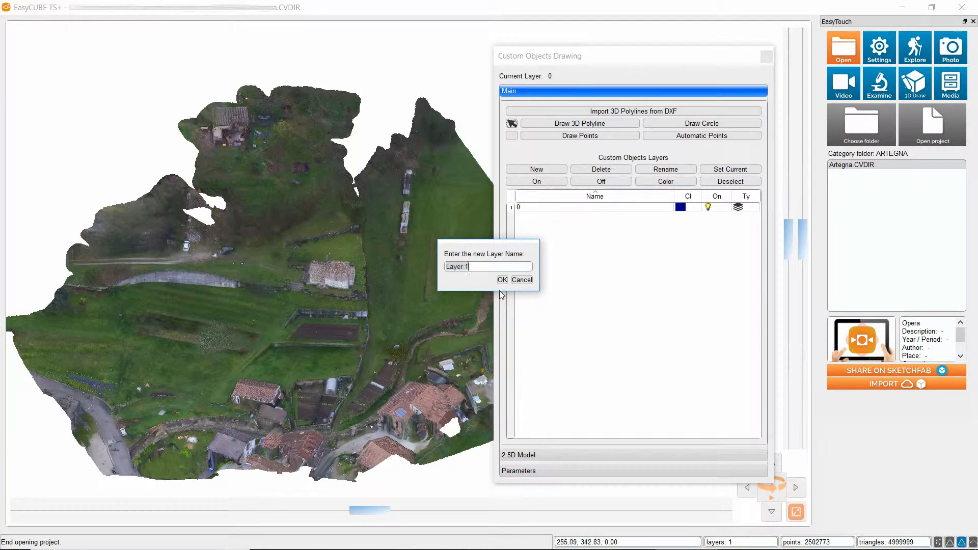
{"action": "key", "text": "BackSpace"}
{"action": "type", "text": "Roas"}
{"action": "key", "text": "BackSpace"}
{"action": "type", "text": "dside"}
{"action": "left_click", "coordinate": [502, 281]}
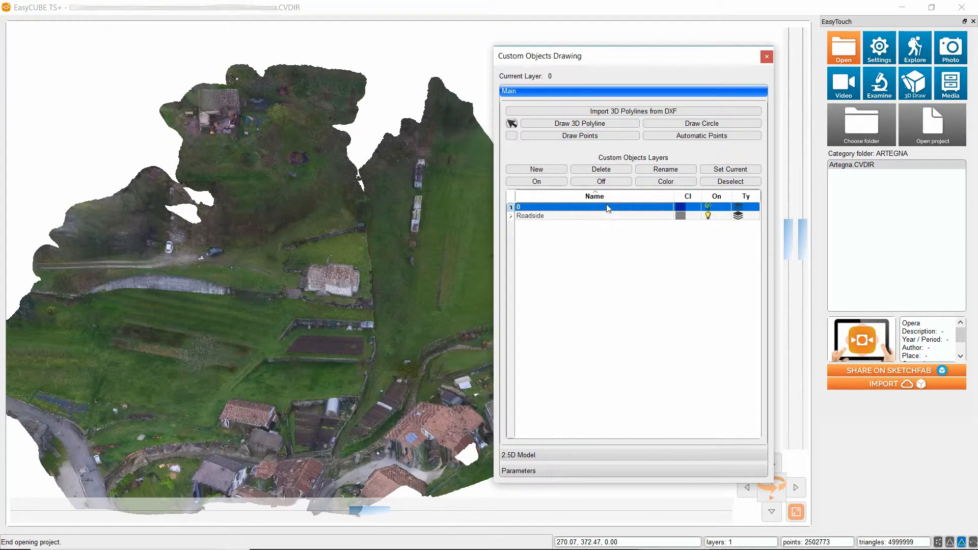
Make the Roadside layer the current drawing layer.
{"action": "left_click", "coordinate": [712, 184]}
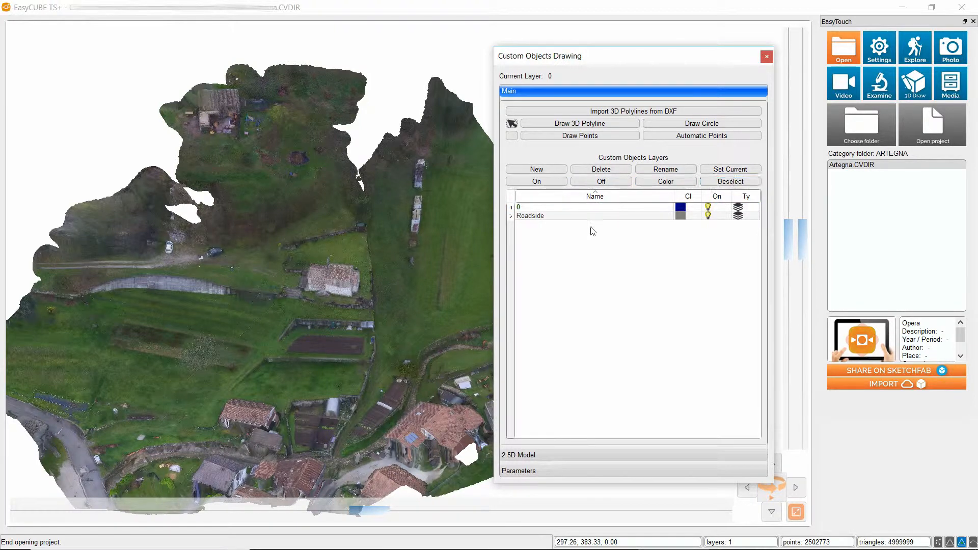
{"action": "left_click", "coordinate": [604, 216]}
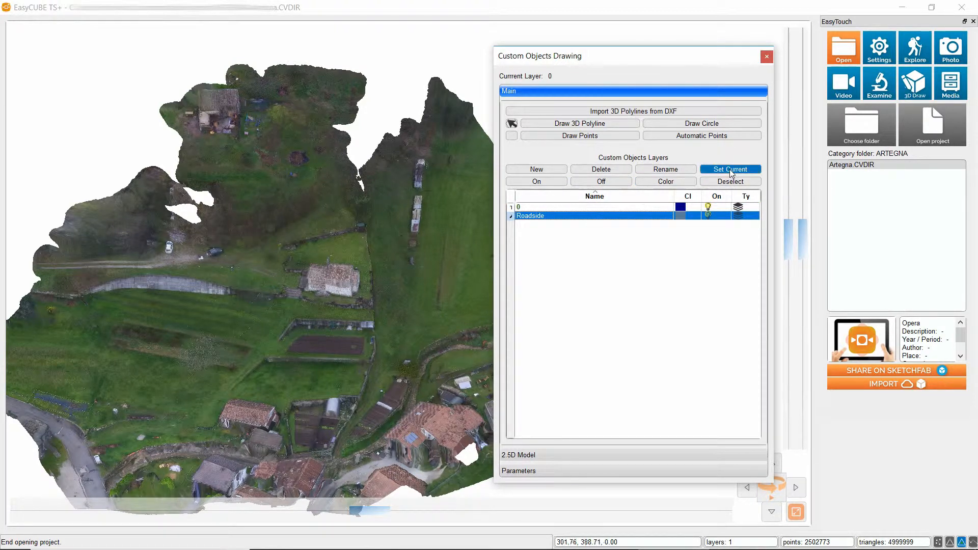
{"action": "left_click", "coordinate": [730, 170]}
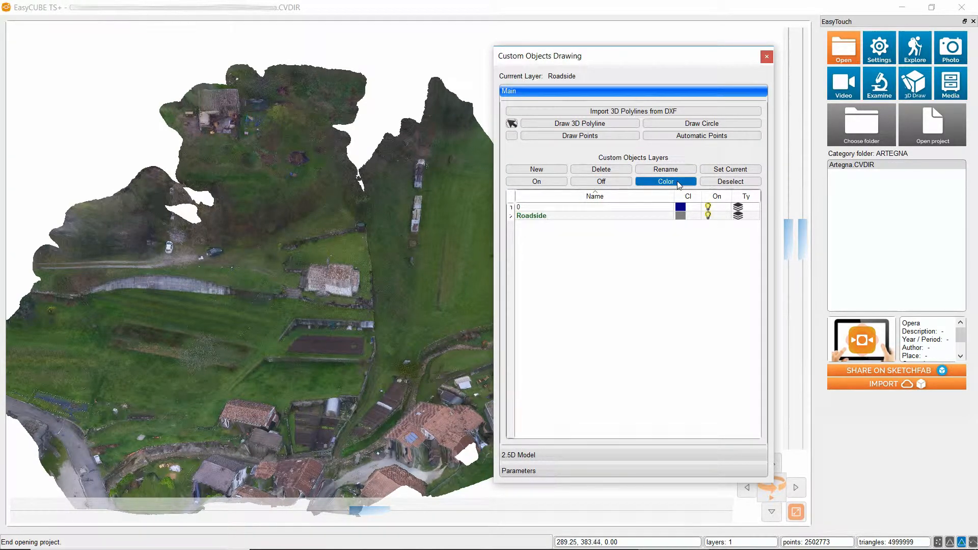
Set the Roadside layer's colour to pink (red 255, green 0, blue 127).
{"action": "left_click", "coordinate": [657, 216]}
{"action": "left_click", "coordinate": [662, 182]}
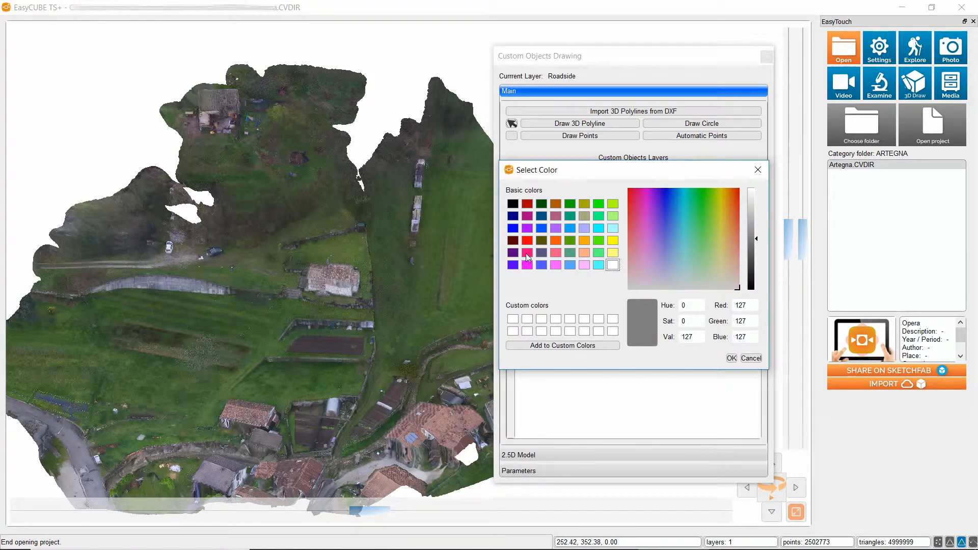
{"action": "left_click", "coordinate": [527, 253]}
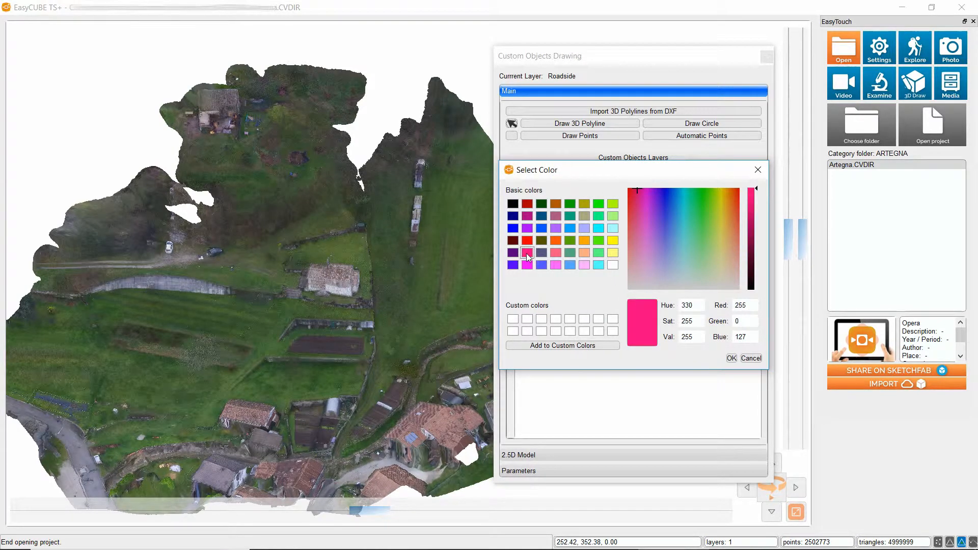
{"action": "left_click", "coordinate": [733, 359]}
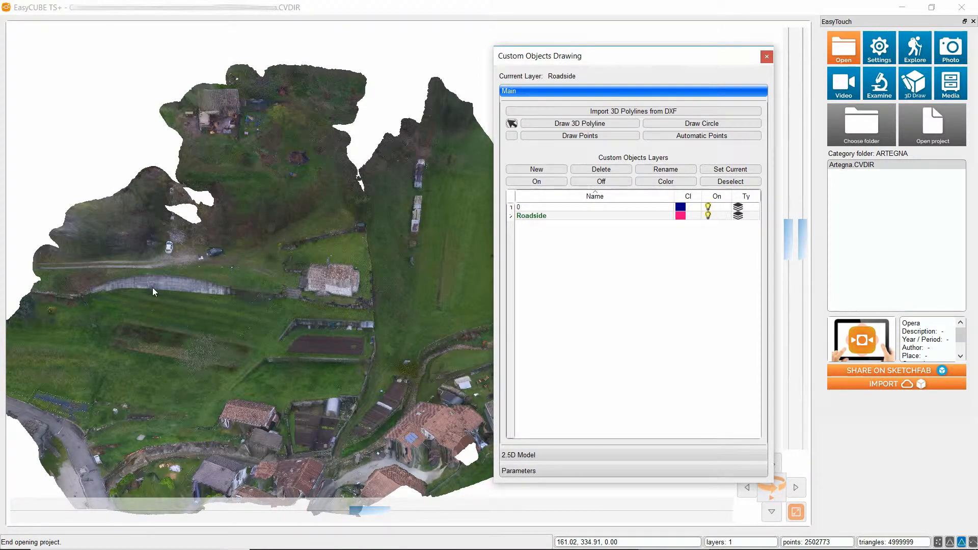
Start a 3D polyline along the lower edge of the dirt road, from the model's western border to above the concrete wall.
{"action": "middle_click_drag", "start_coordinate": [152, 288], "coordinate": [229, 282]}
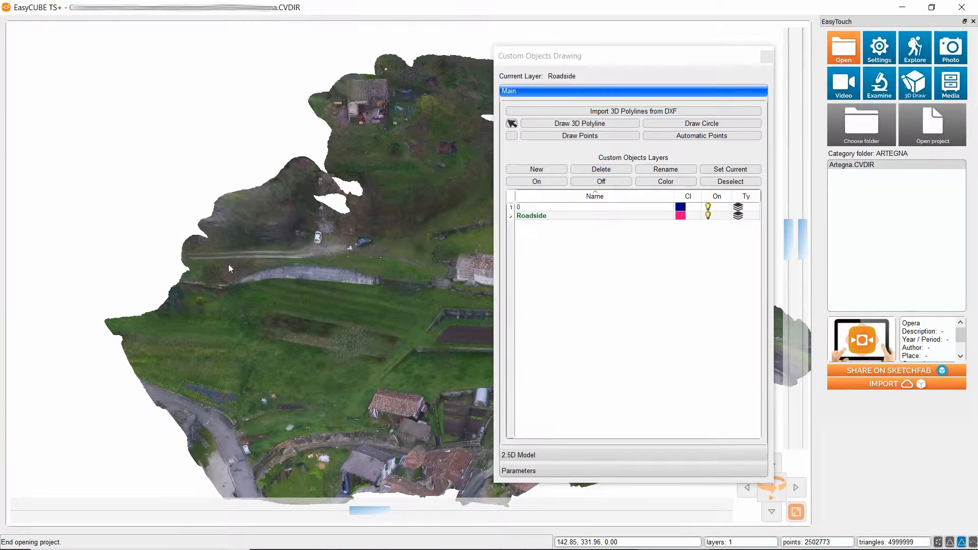
{"action": "scroll", "coordinate": [234, 257], "scroll_direction": "up", "scroll_amount": 5}
{"action": "scroll", "coordinate": [234, 257], "scroll_direction": "up", "scroll_amount": 2}
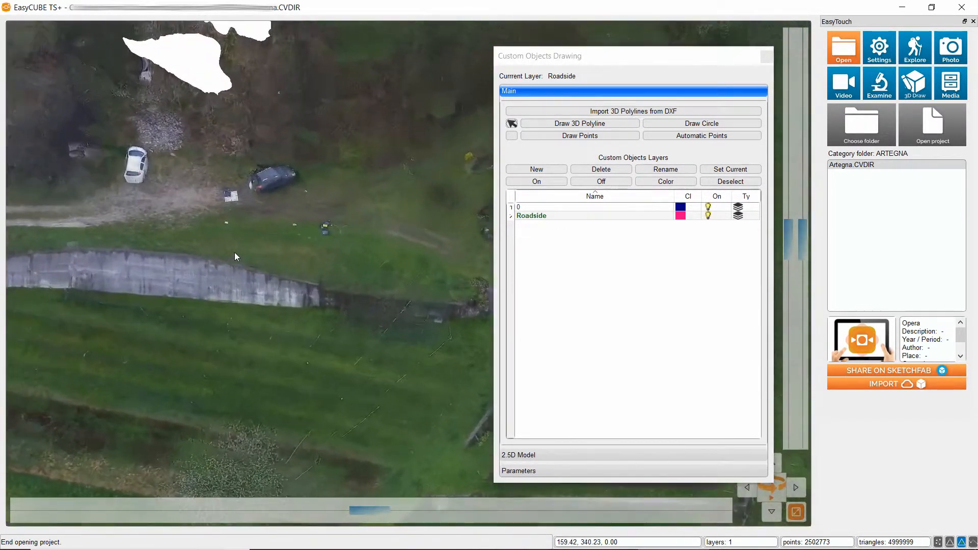
{"action": "middle_click_drag", "start_coordinate": [75, 248], "coordinate": [275, 253]}
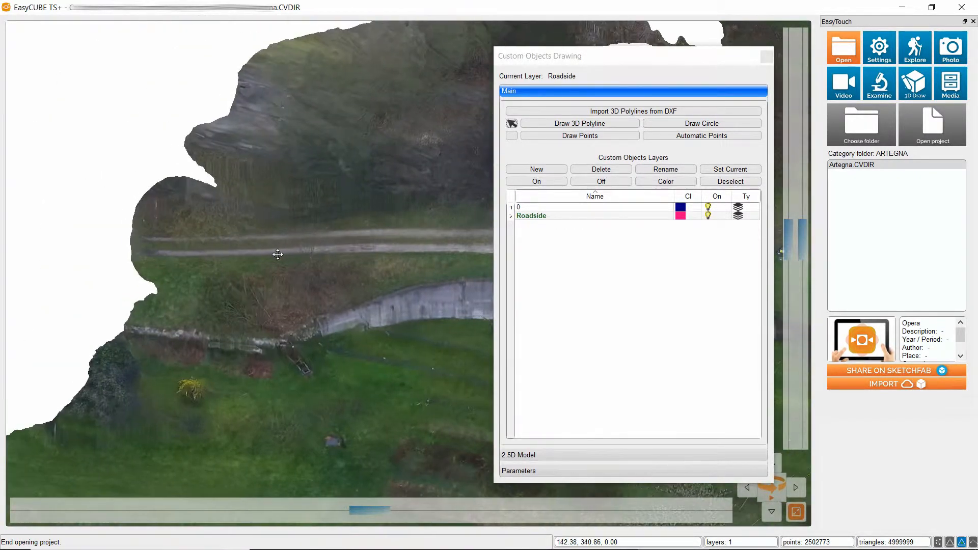
{"action": "scroll", "coordinate": [271, 257], "scroll_direction": "up", "scroll_amount": 3}
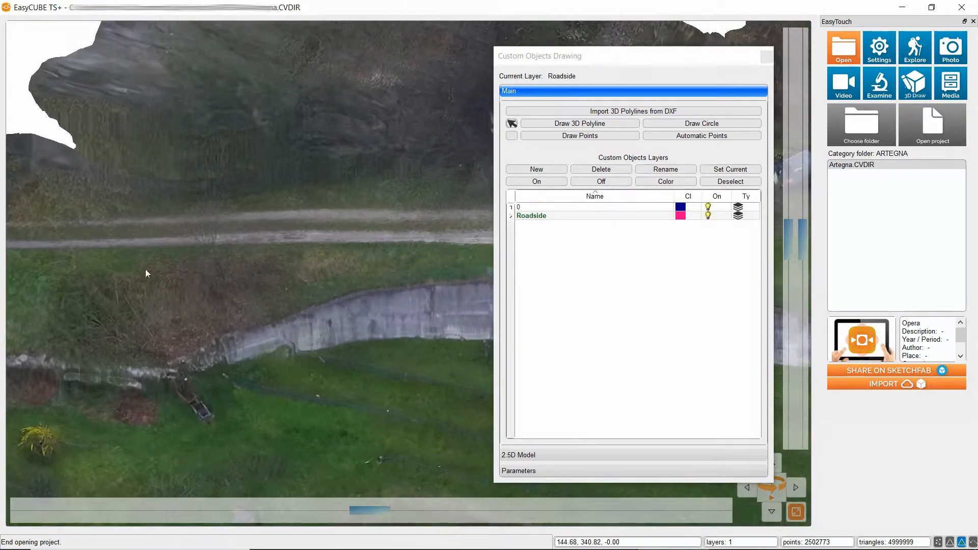
{"action": "middle_click_drag", "start_coordinate": [145, 270], "coordinate": [178, 270]}
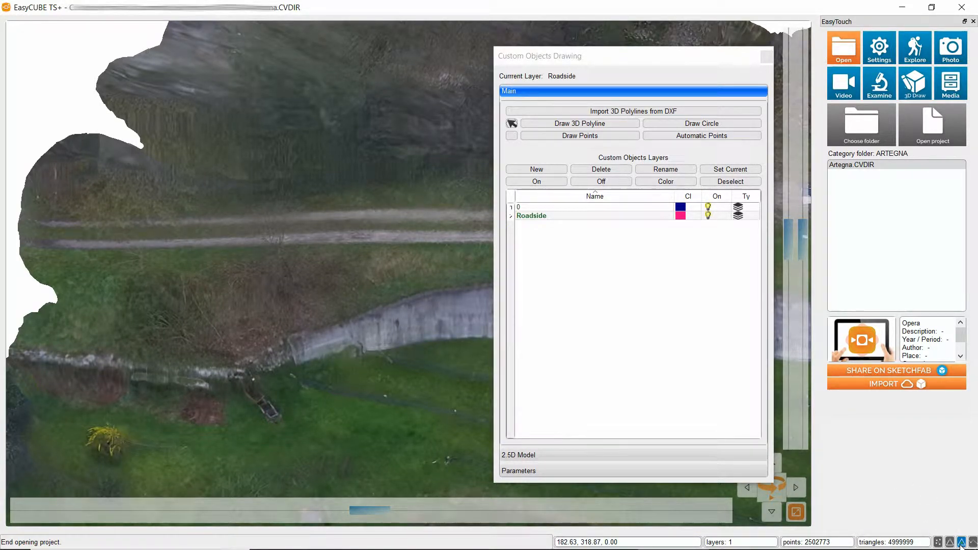
{"action": "left_click", "coordinate": [543, 125]}
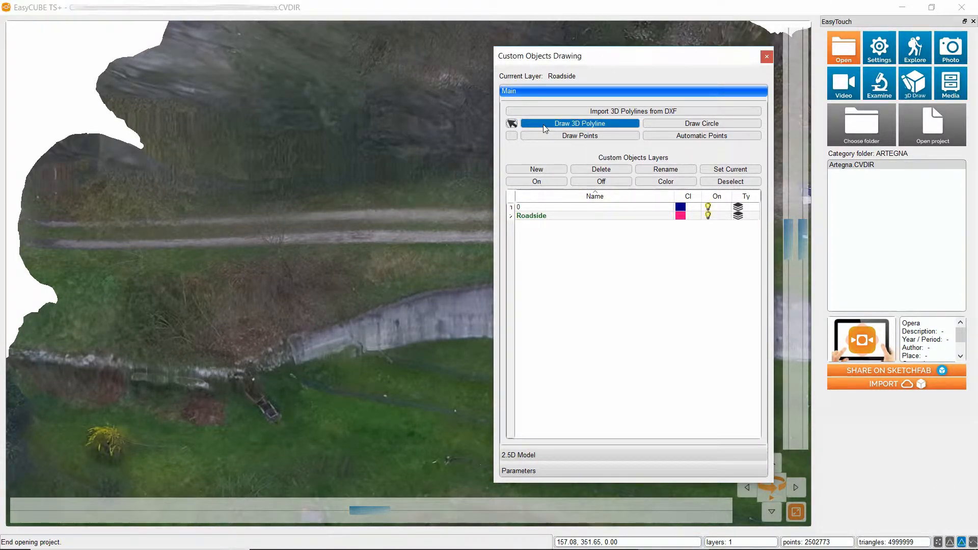
{"action": "left_click", "coordinate": [38, 248]}
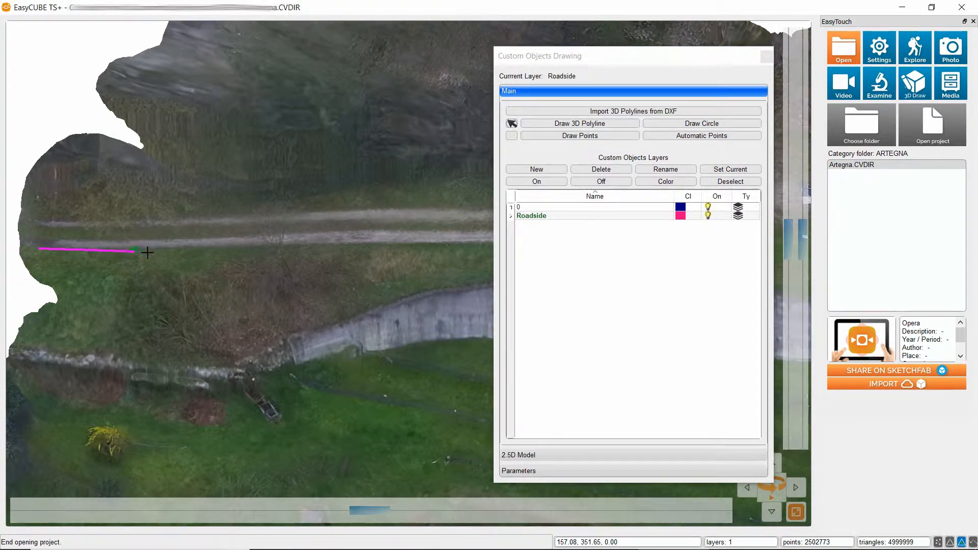
{"action": "left_click", "coordinate": [288, 243]}
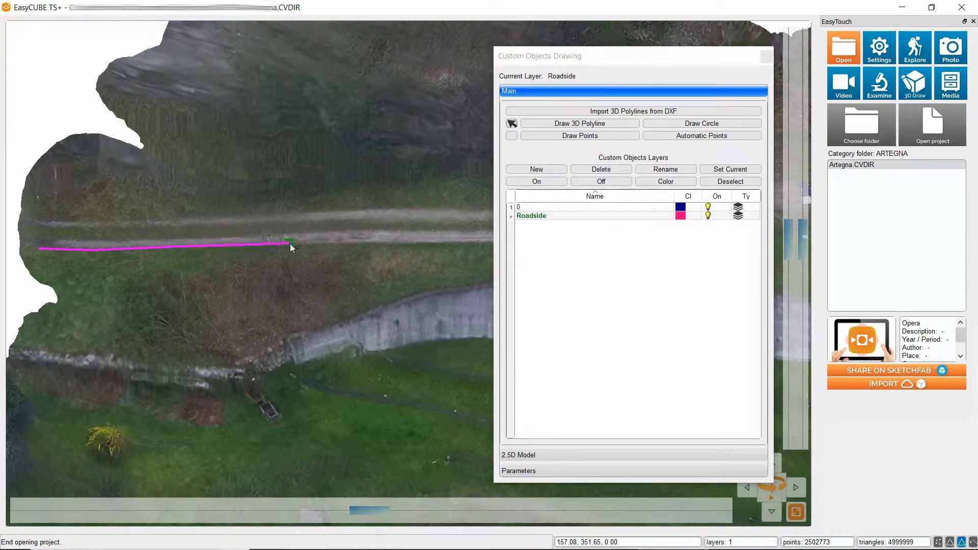
{"action": "left_click", "coordinate": [472, 241]}
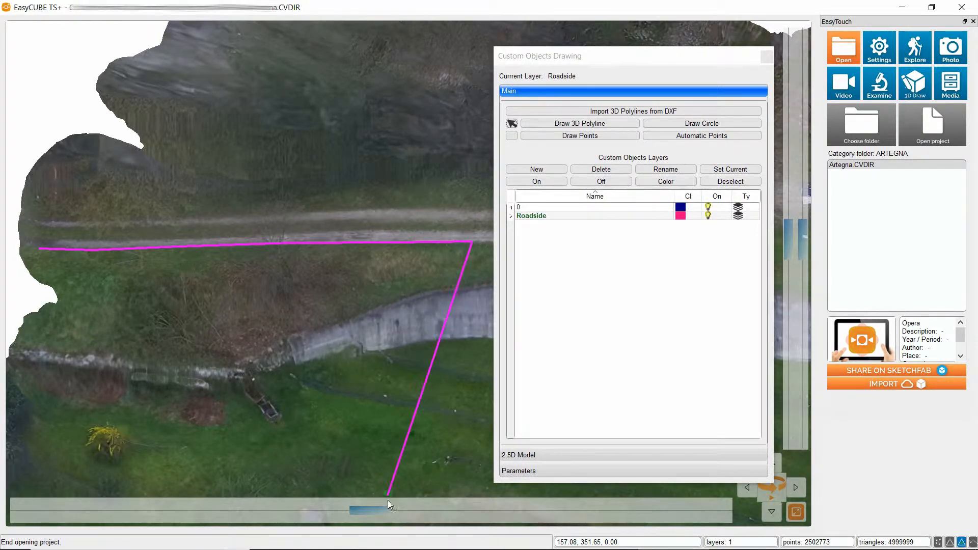
Extend the polyline along the road's lower edge to the gravel area below the white car.
{"action": "left_click_drag", "start_coordinate": [382, 510], "coordinate": [747, 500]}
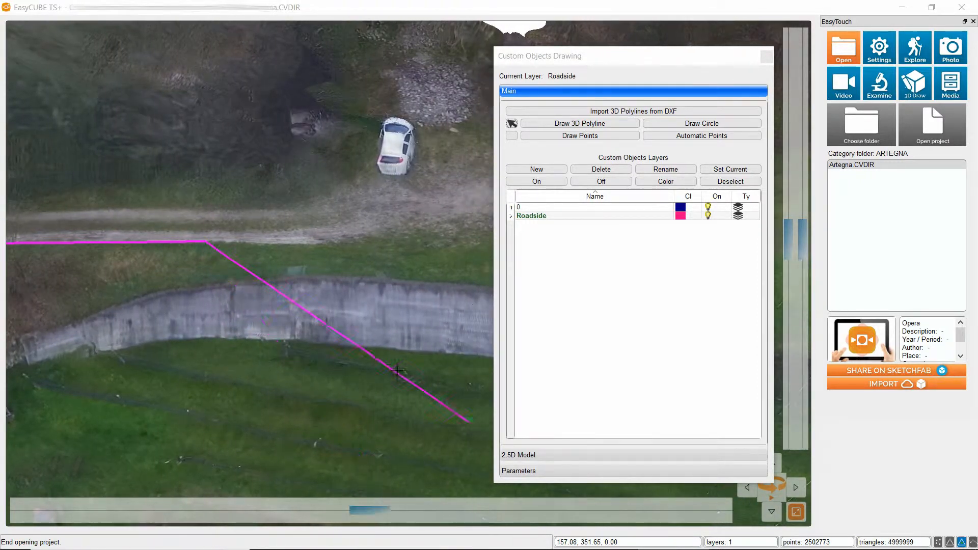
{"action": "left_click", "coordinate": [328, 246]}
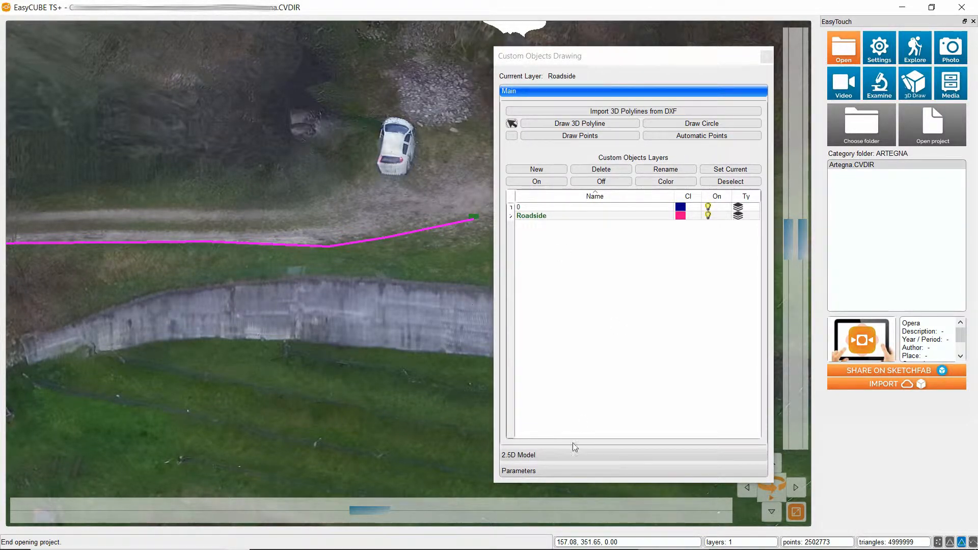
{"action": "left_click_drag", "start_coordinate": [384, 512], "coordinate": [631, 492]}
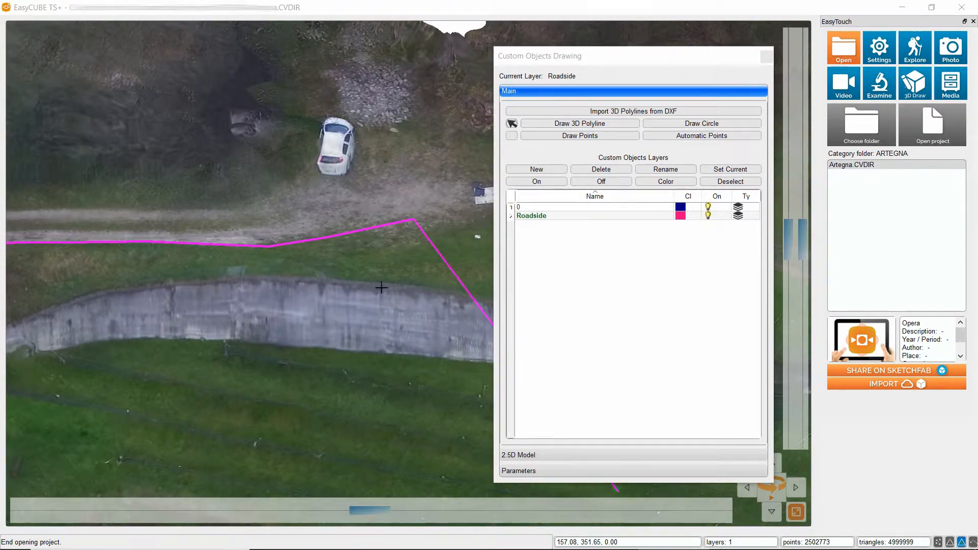
Replace the polyline's last vertex with one slightly lower on the gravel edge and finish it as an open polyline.
{"action": "right_click", "coordinate": [425, 223]}
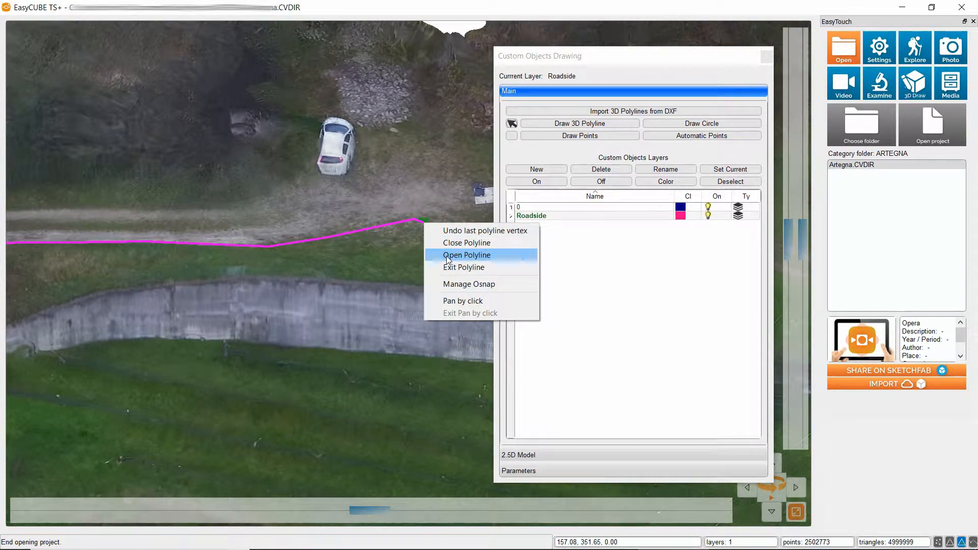
{"action": "left_click", "coordinate": [472, 235]}
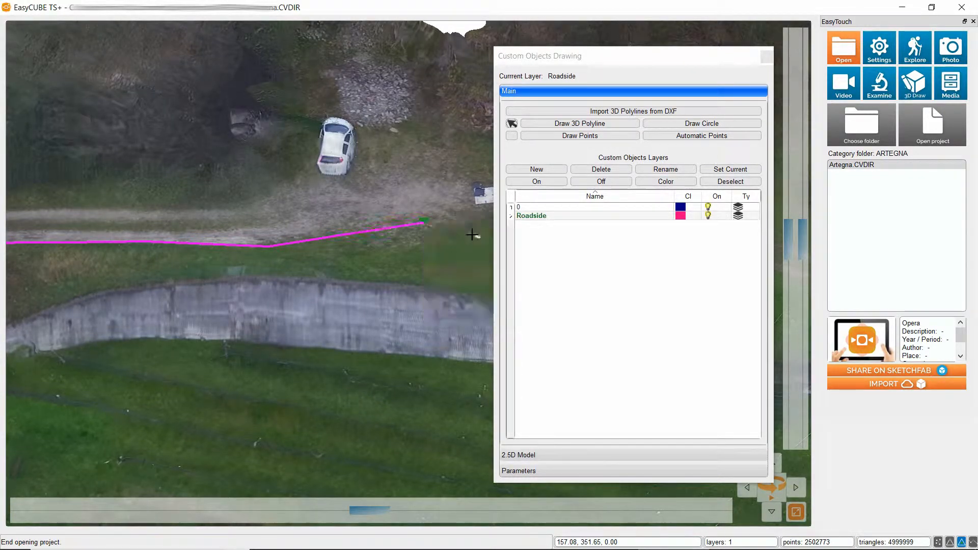
{"action": "left_click", "coordinate": [411, 198]}
{"action": "right_click", "coordinate": [416, 226]}
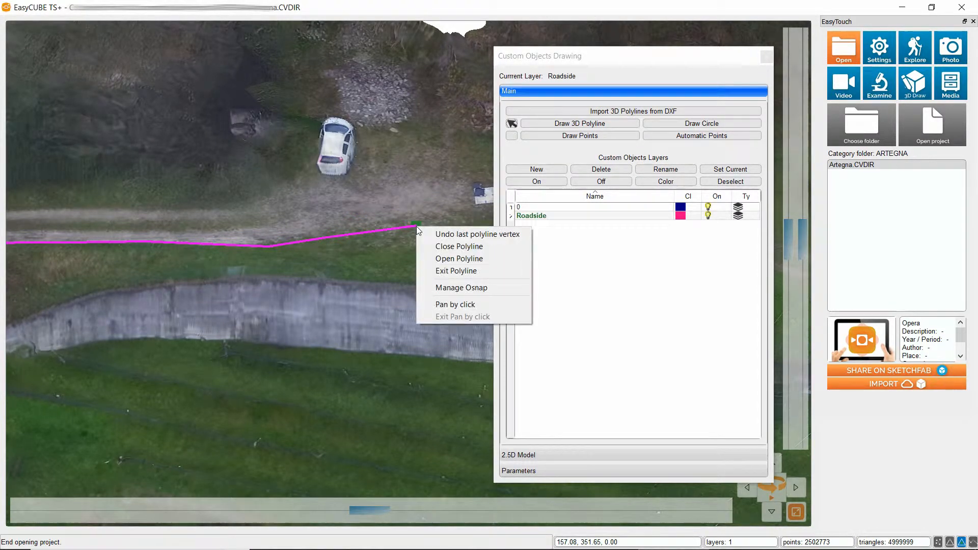
{"action": "left_click", "coordinate": [474, 261]}
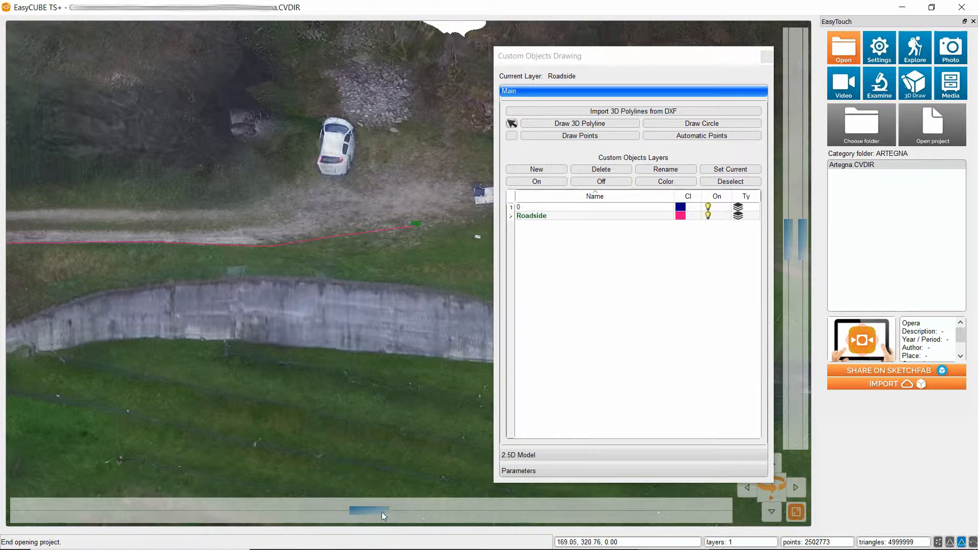
Start a 3D polyline along the dirt road's upper edge, from the model's western border eastward towards the white car.
{"action": "middle_click_drag", "start_coordinate": [196, 341], "coordinate": [465, 352]}
{"action": "middle_click_drag", "start_coordinate": [377, 345], "coordinate": [164, 364]}
{"action": "left_click", "coordinate": [559, 127]}
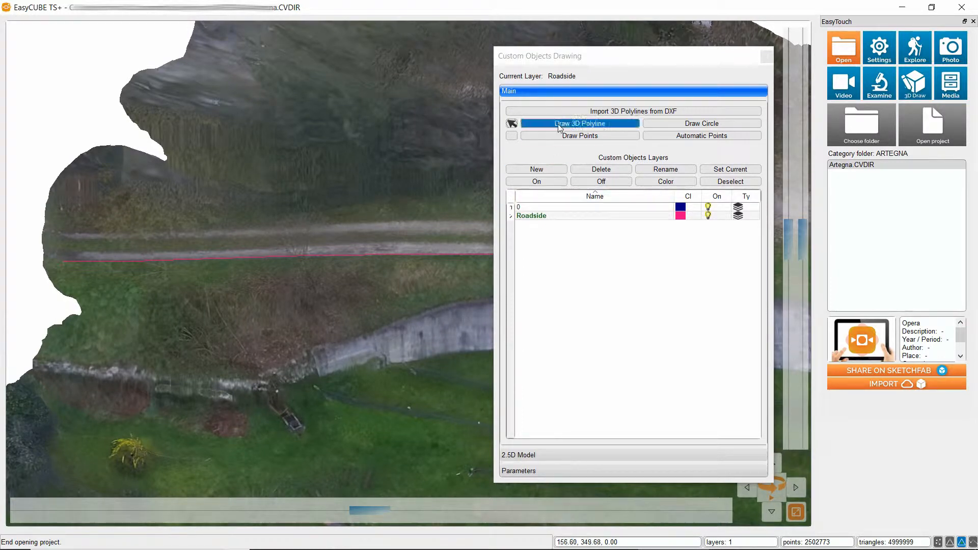
{"action": "left_click", "coordinate": [69, 231]}
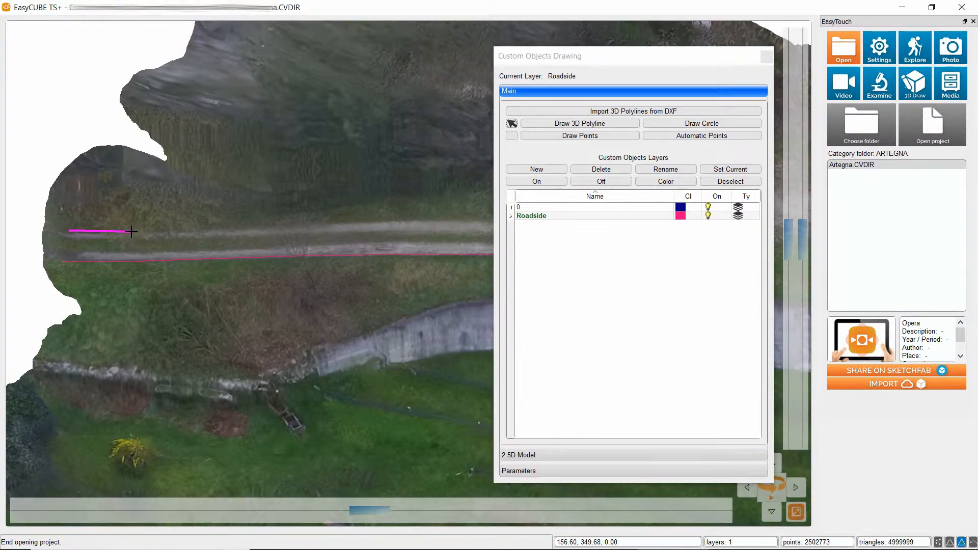
{"action": "left_click", "coordinate": [131, 231]}
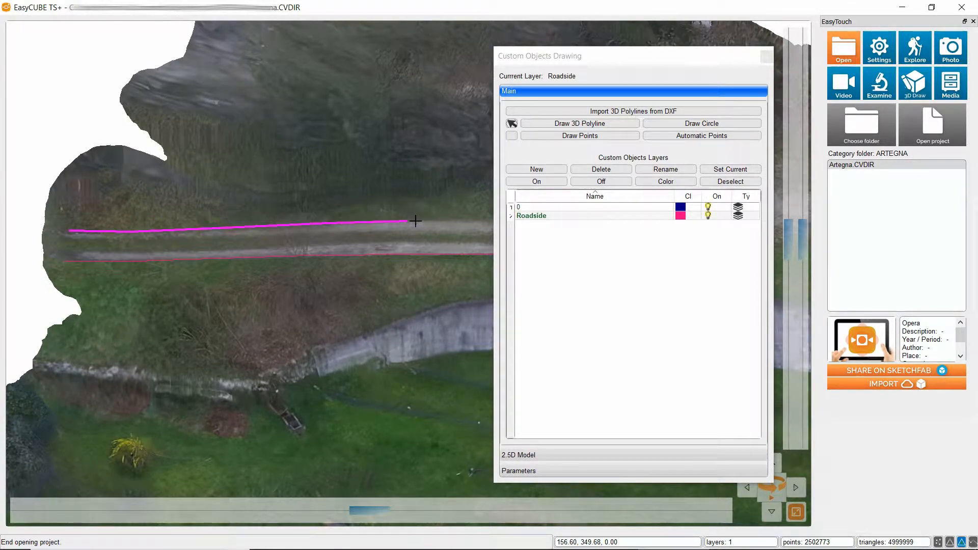
{"action": "left_click", "coordinate": [488, 219]}
{"action": "left_click_drag", "start_coordinate": [367, 512], "coordinate": [741, 493]}
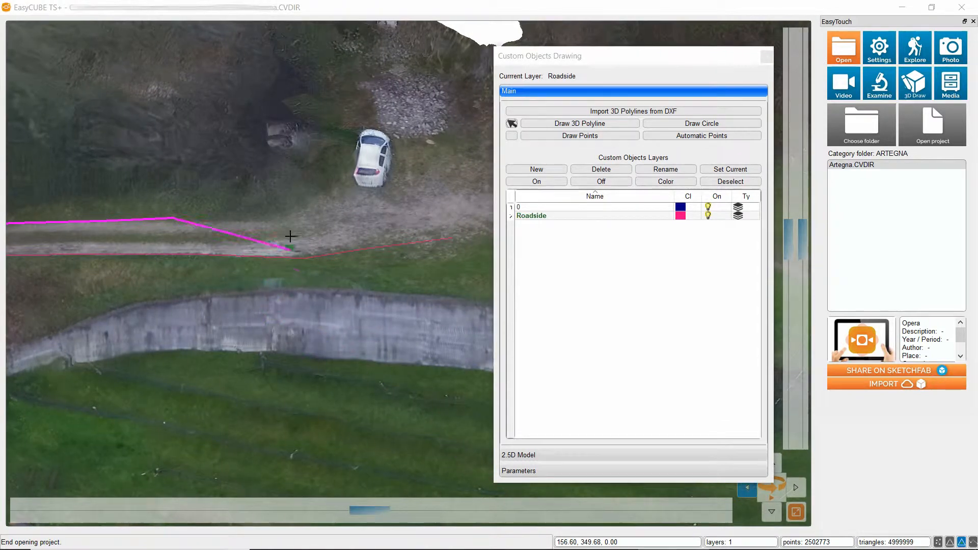
Extend the upper-edge polyline along the bend up to the rear of the white car and finish it as an open polyline.
{"action": "left_click", "coordinate": [268, 215]}
{"action": "left_click", "coordinate": [309, 202]}
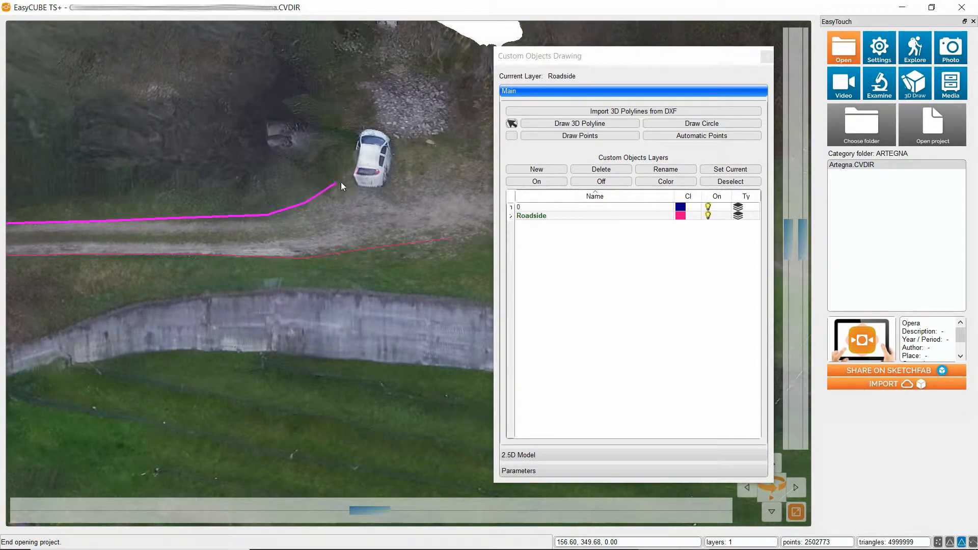
{"action": "right_click", "coordinate": [343, 182]}
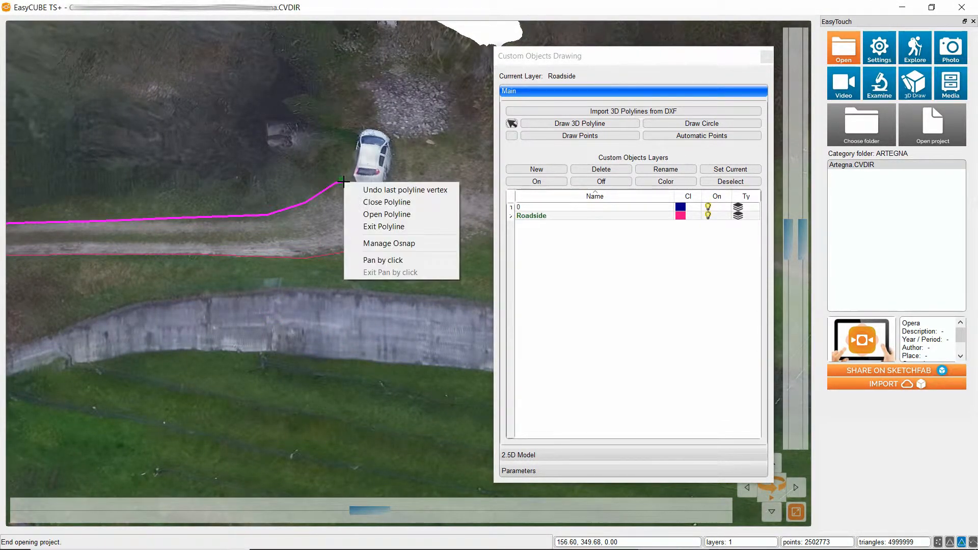
{"action": "left_click", "coordinate": [356, 214]}
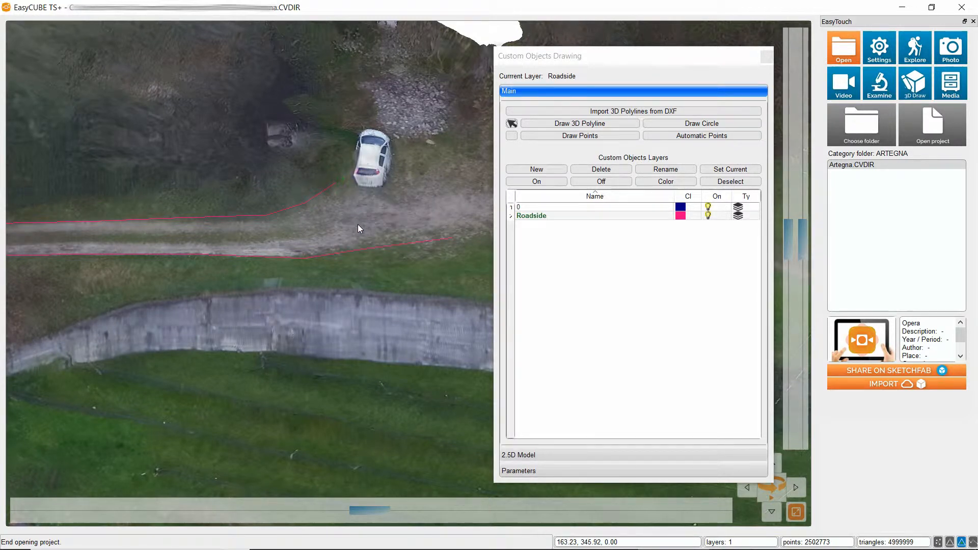
Create a new layer of type Normal named Stones and make it the current layer.
{"action": "scroll", "coordinate": [358, 224], "scroll_direction": "up", "scroll_amount": 3}
{"action": "right_click", "coordinate": [300, 288]}
{"action": "left_click", "coordinate": [337, 299]}
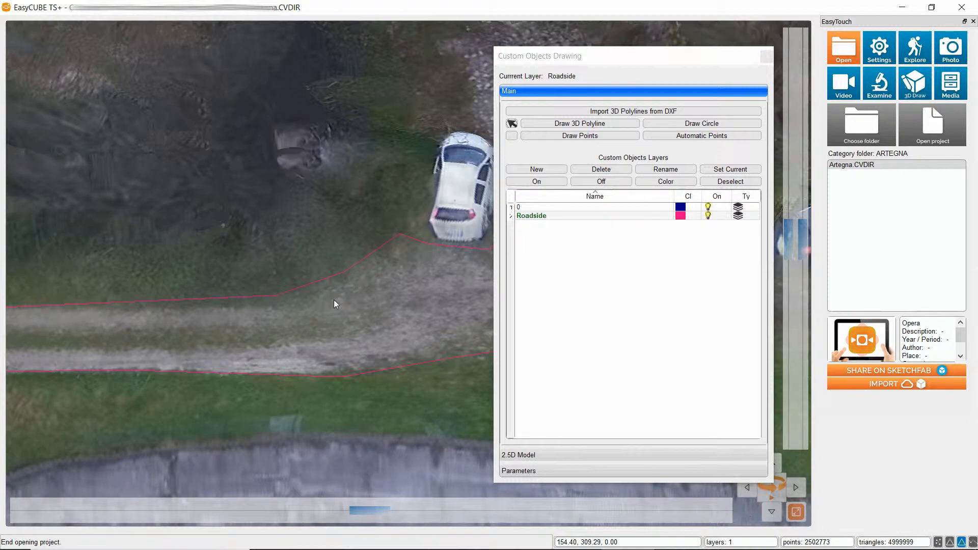
{"action": "left_click_drag", "start_coordinate": [433, 287], "coordinate": [313, 341]}
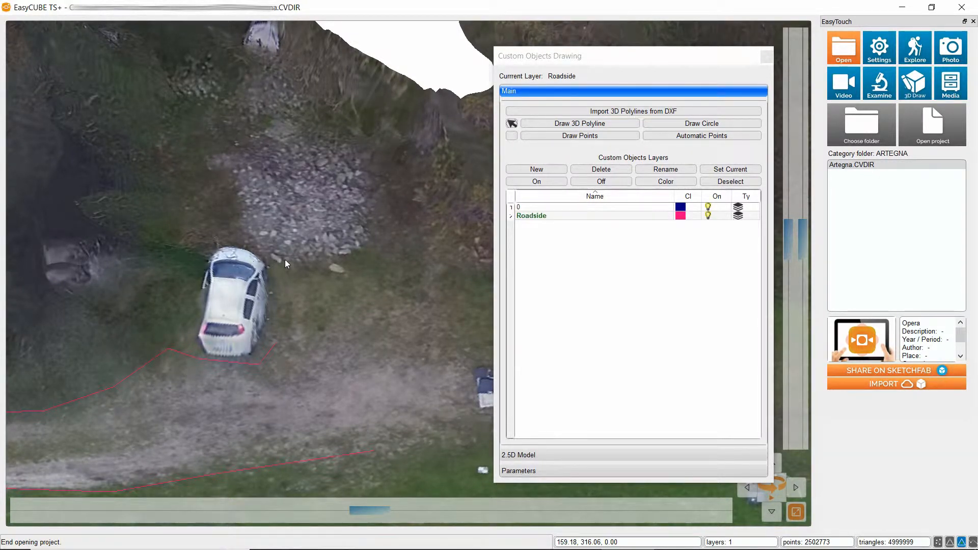
{"action": "left_click", "coordinate": [545, 168]}
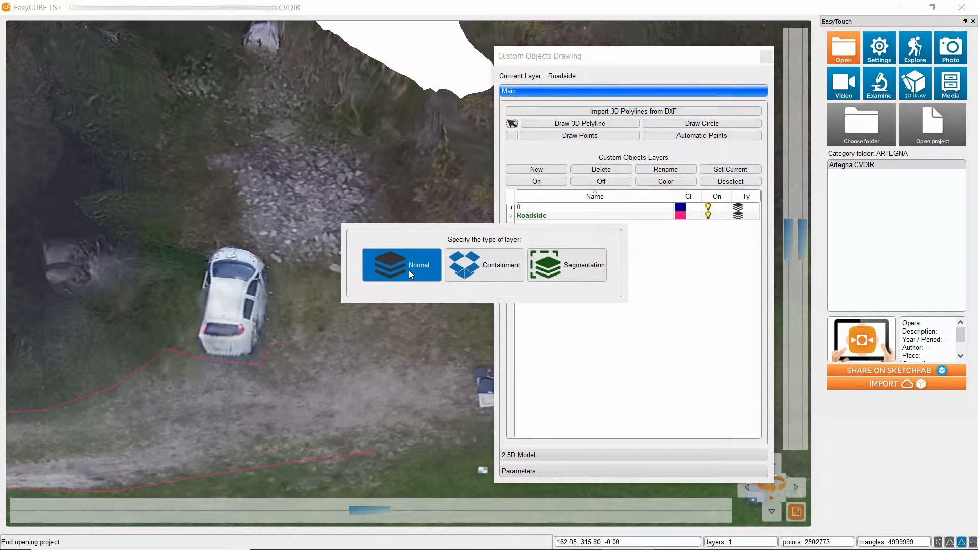
{"action": "left_click", "coordinate": [409, 270]}
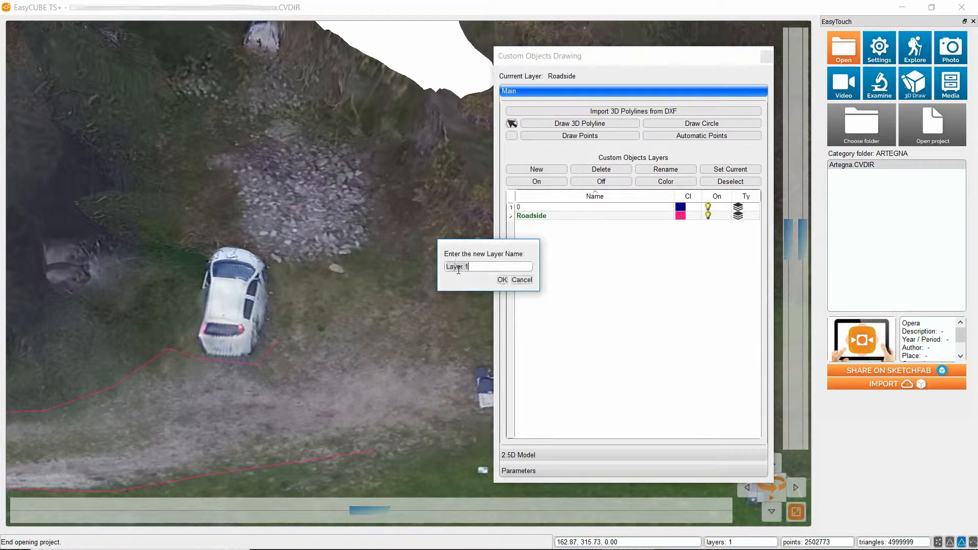
{"action": "key", "text": "BackSpace"}
{"action": "left_click", "coordinate": [502, 280]}
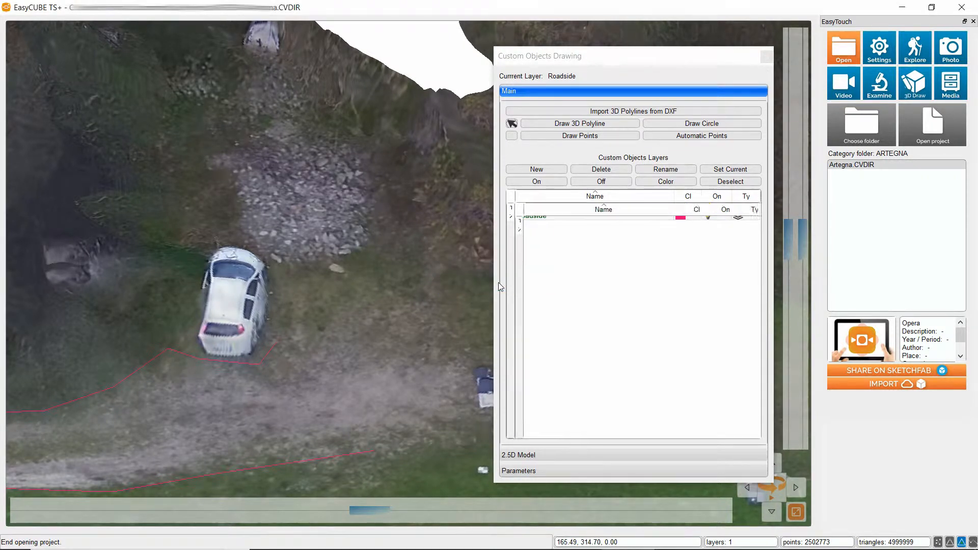
{"action": "left_click", "coordinate": [604, 224]}
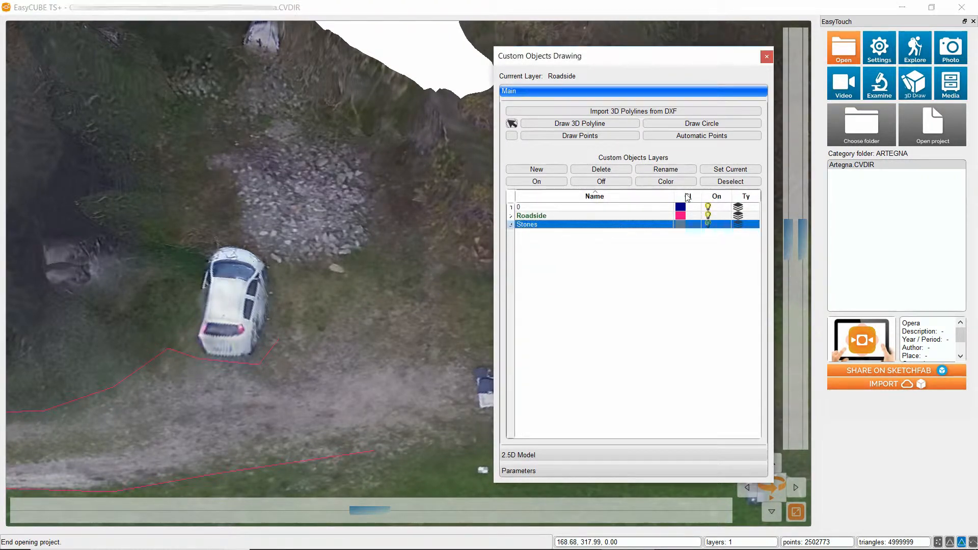
{"action": "left_click", "coordinate": [725, 169]}
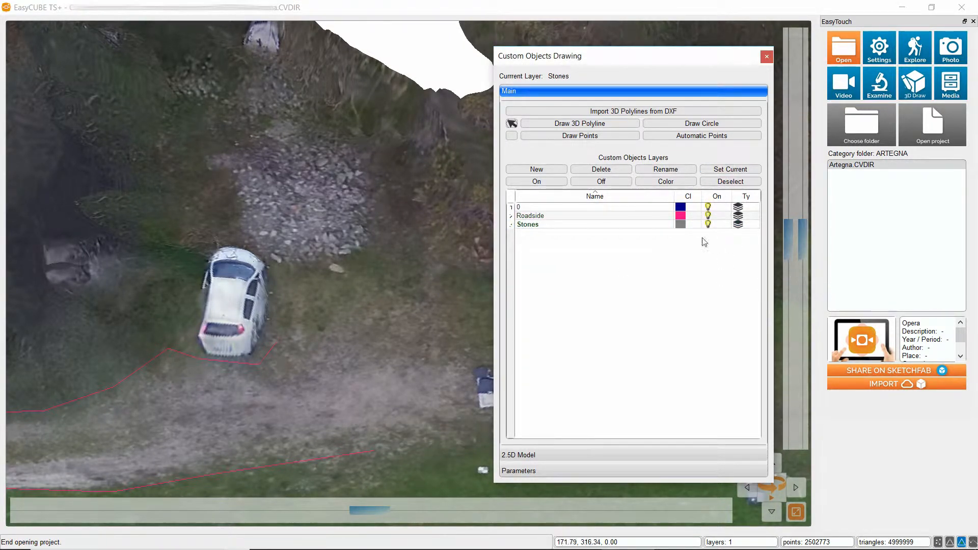
Set the Stones layer's colour to light yellow (red 255, green 255, blue 127).
{"action": "left_click", "coordinate": [684, 224]}
{"action": "left_click", "coordinate": [673, 182]}
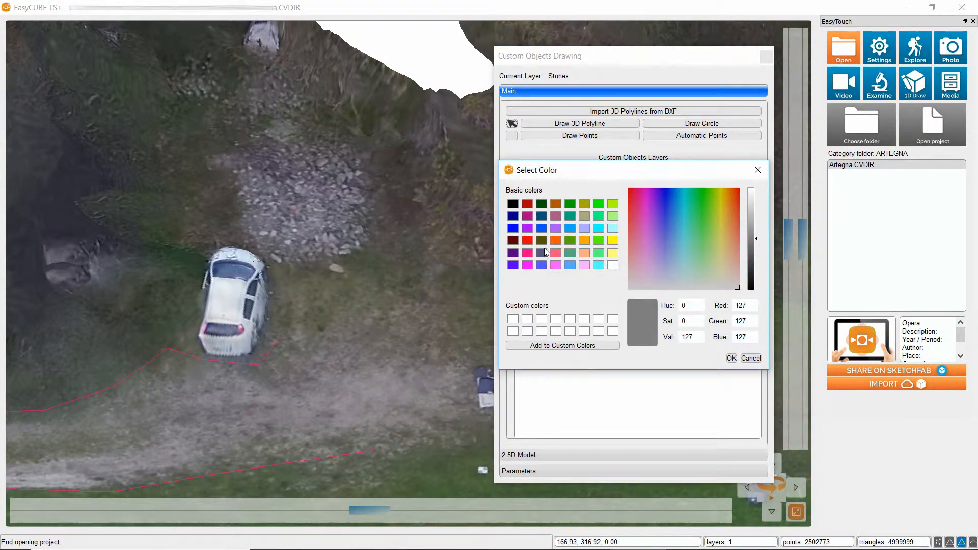
{"action": "left_click", "coordinate": [612, 254]}
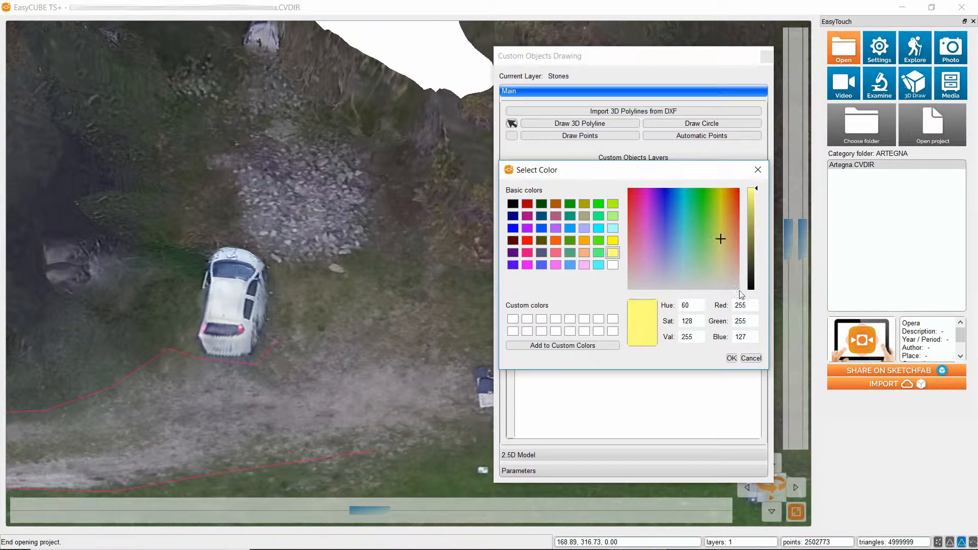
{"action": "left_click", "coordinate": [732, 358]}
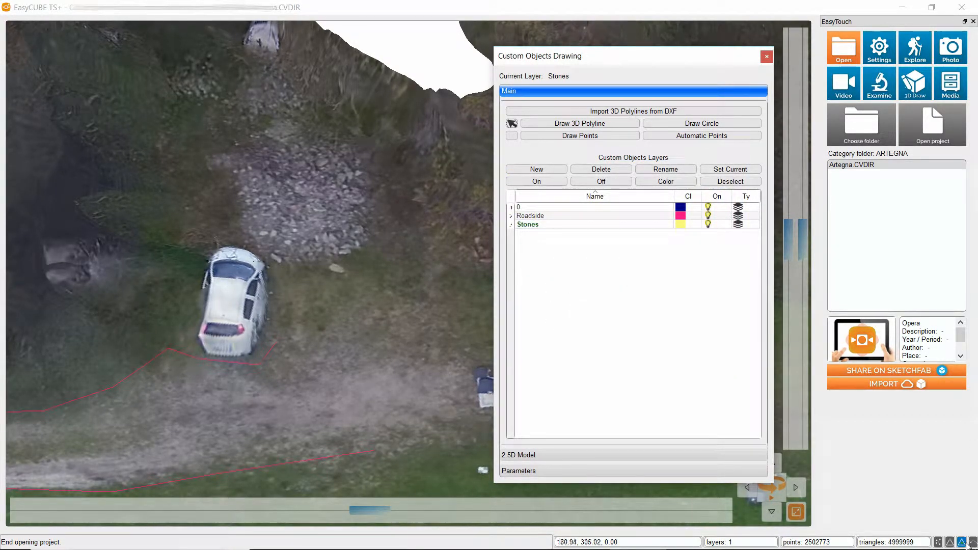
Start a 3D polyline around the stone pile, from its western side along the lower edge to its lower eastern corner.
{"action": "left_click", "coordinate": [556, 126]}
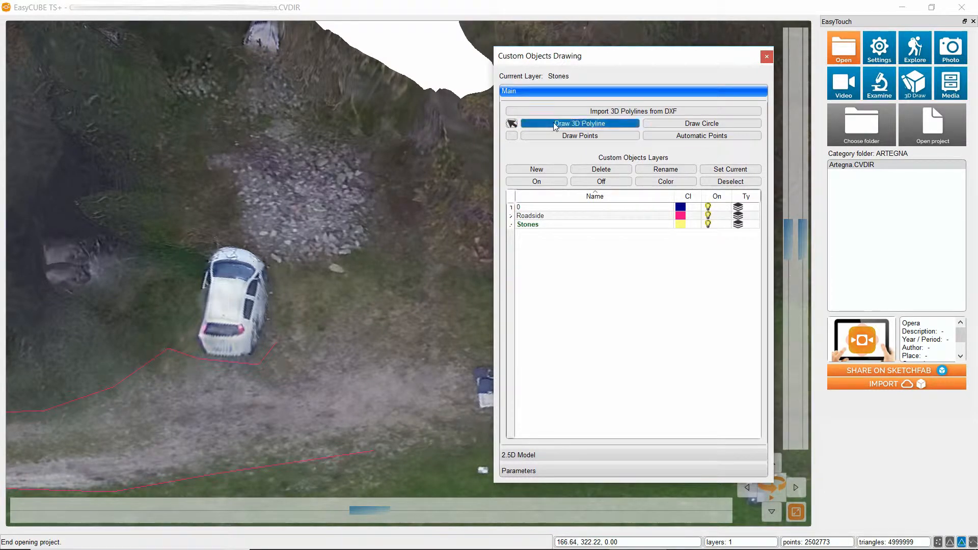
{"action": "left_click", "coordinate": [229, 207]}
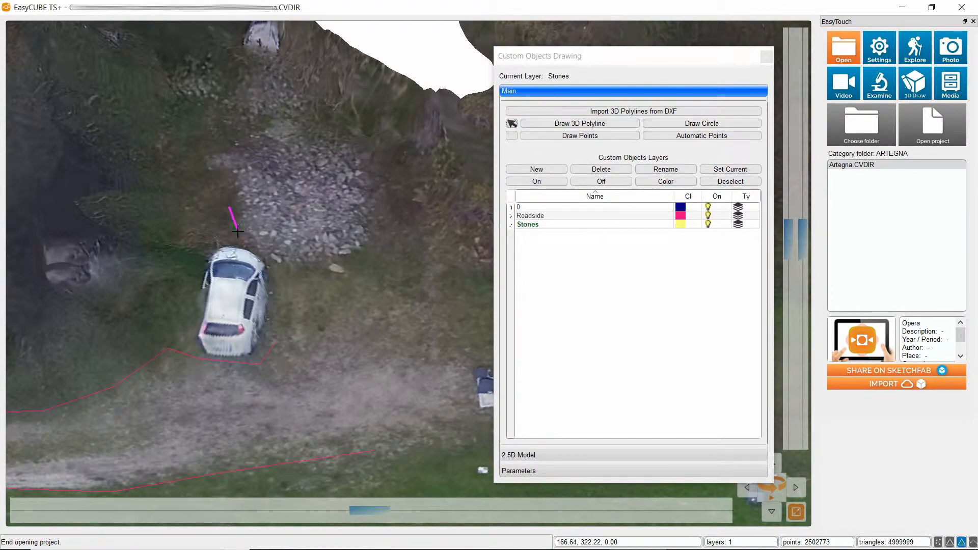
{"action": "left_click", "coordinate": [237, 232]}
{"action": "left_click", "coordinate": [261, 254]}
{"action": "left_click", "coordinate": [281, 265]}
{"action": "left_click", "coordinate": [308, 263]}
{"action": "left_click", "coordinate": [343, 256]}
{"action": "left_click", "coordinate": [373, 243]}
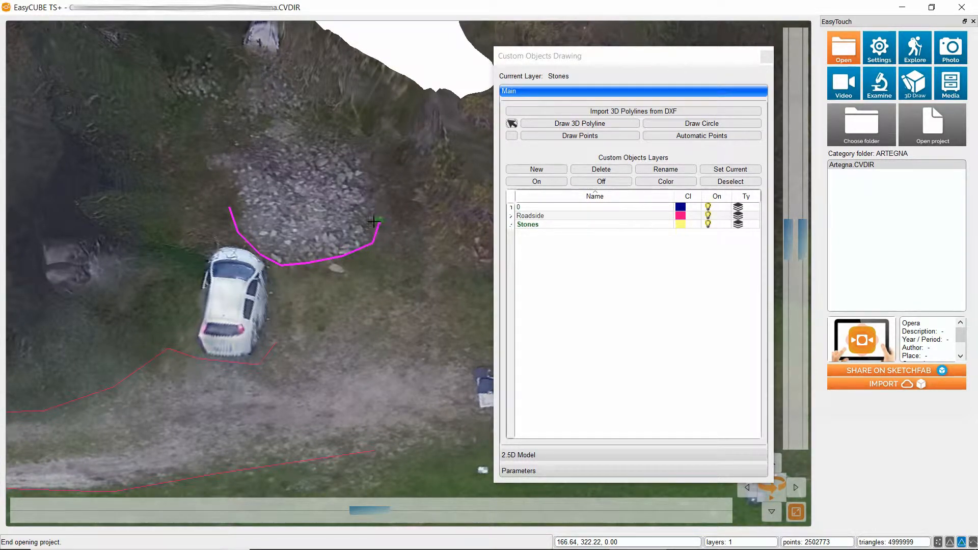
Continue the polyline around the stone pile's eastern and upper edges to its western side and finish it as an open polyline.
{"action": "left_click", "coordinate": [378, 189]}
{"action": "left_click", "coordinate": [386, 171]}
{"action": "left_click", "coordinate": [362, 152]}
{"action": "left_click", "coordinate": [326, 132]}
{"action": "left_click", "coordinate": [292, 122]}
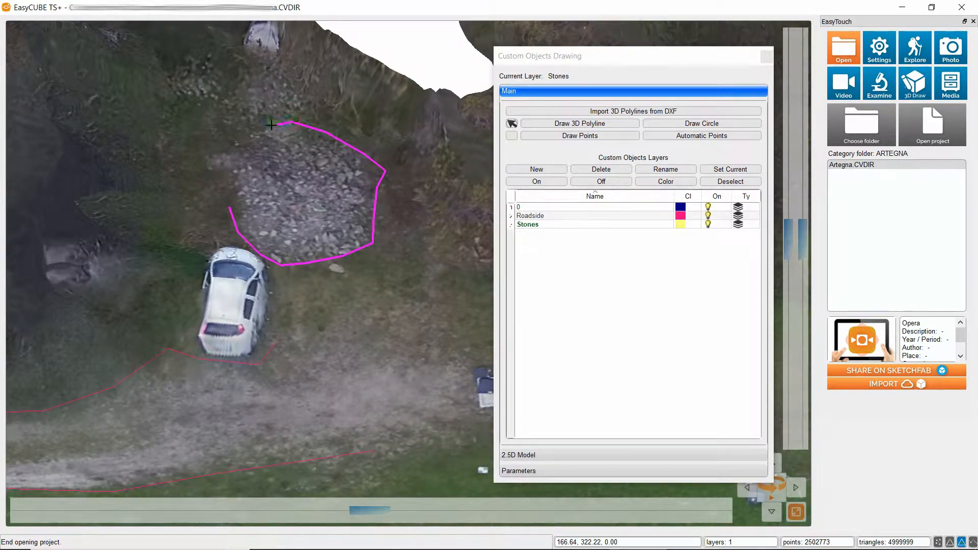
{"action": "left_click", "coordinate": [270, 123]}
{"action": "left_click", "coordinate": [242, 141]}
{"action": "left_click", "coordinate": [205, 152]}
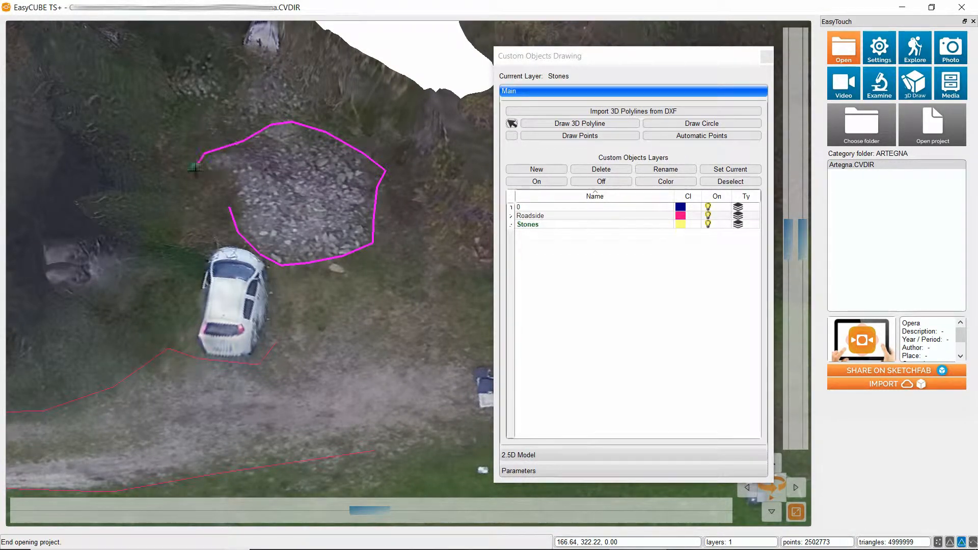
{"action": "left_click", "coordinate": [204, 170]}
{"action": "right_click", "coordinate": [232, 176]}
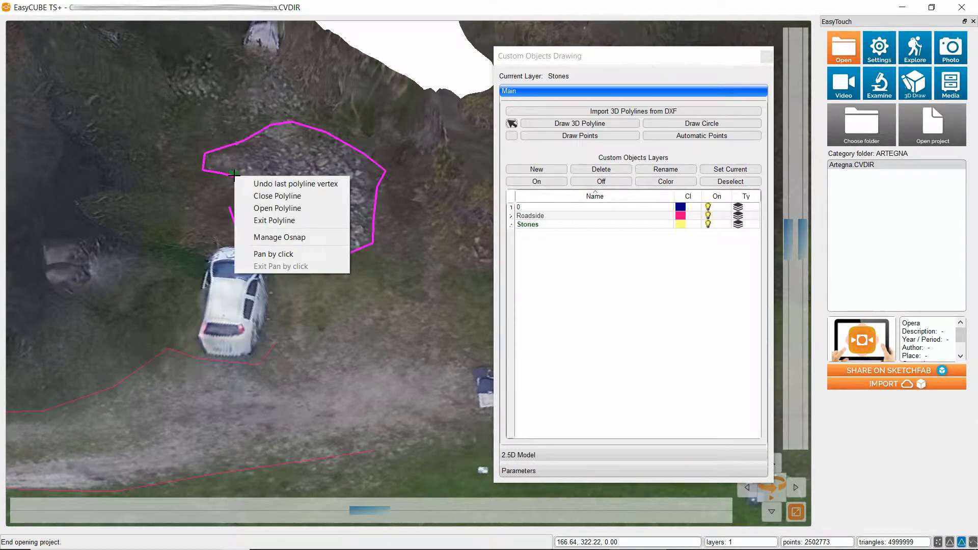
{"action": "left_click", "coordinate": [283, 209]}
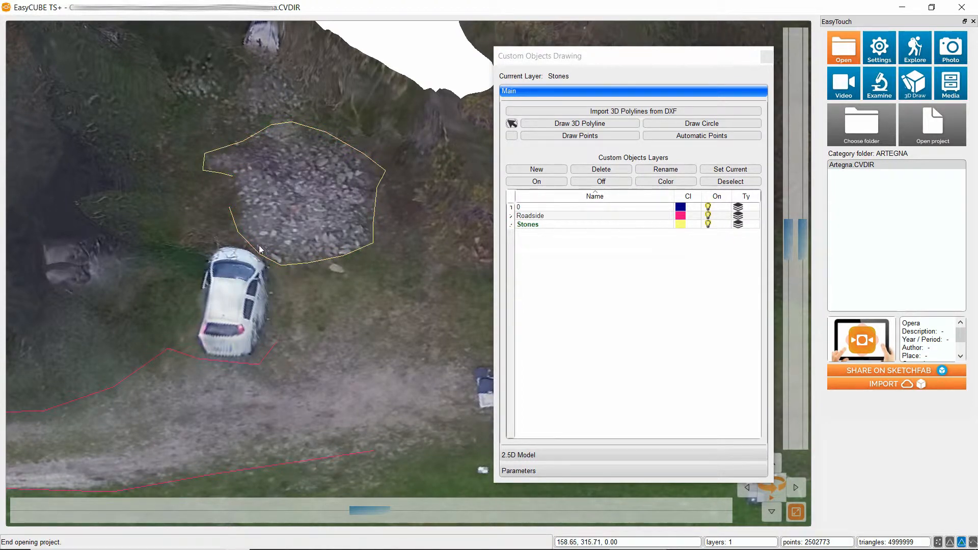
Close the polyline around the stone pile.
{"action": "left_click", "coordinate": [320, 261]}
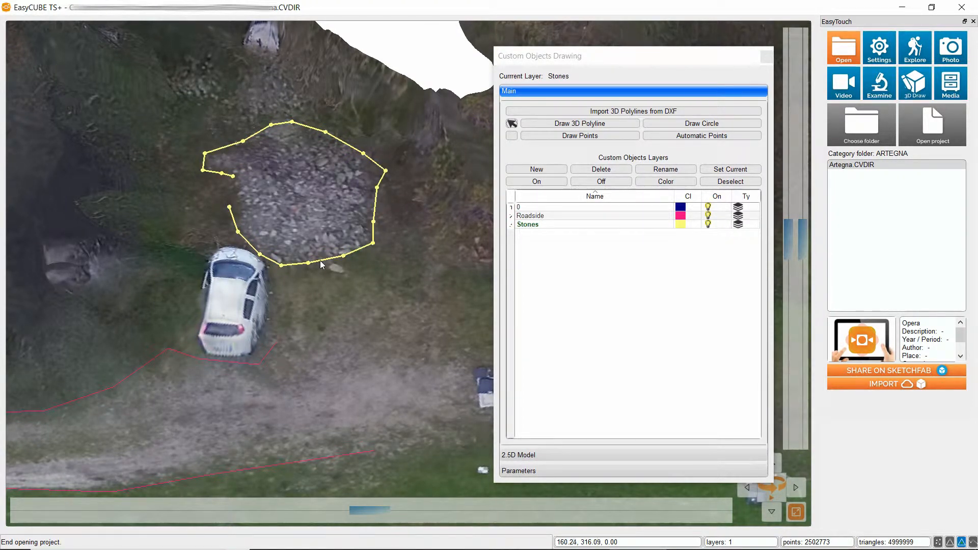
{"action": "right_click", "coordinate": [321, 264]}
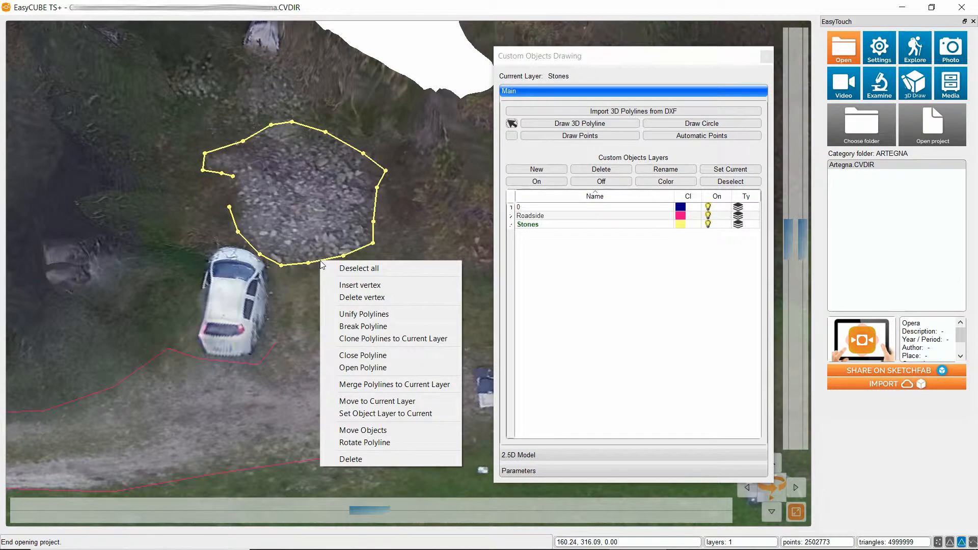
{"action": "left_click", "coordinate": [369, 355]}
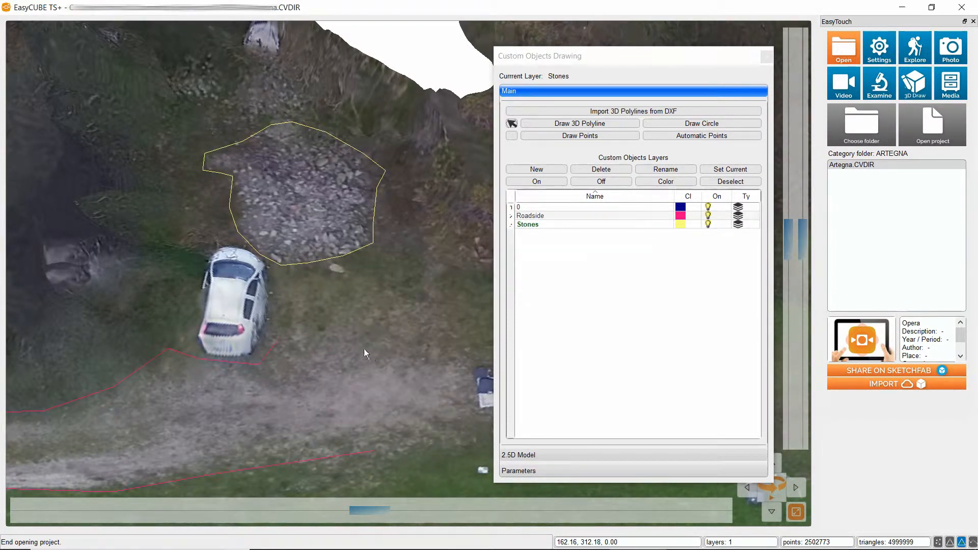
Reopen the closed polyline around the stone pile.
{"action": "left_click", "coordinate": [295, 265]}
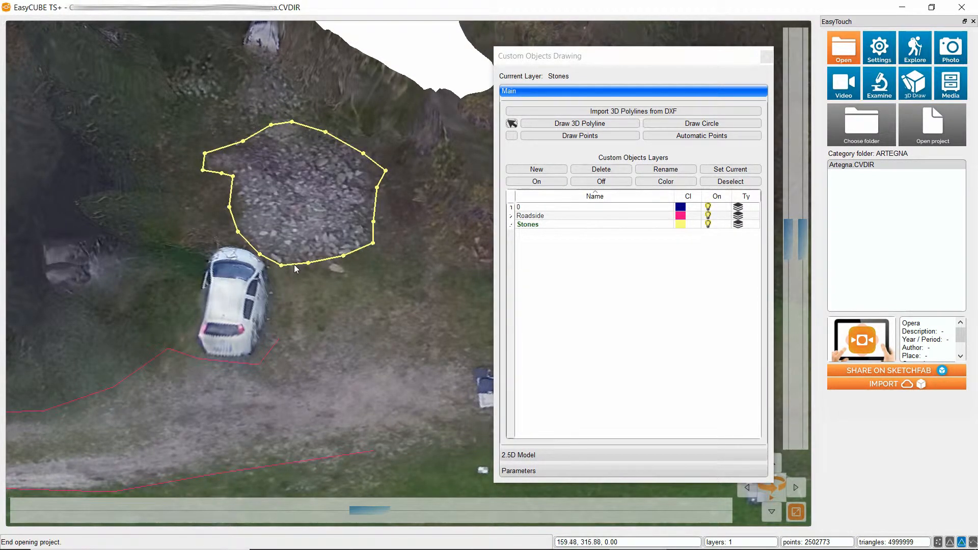
{"action": "right_click", "coordinate": [295, 265]}
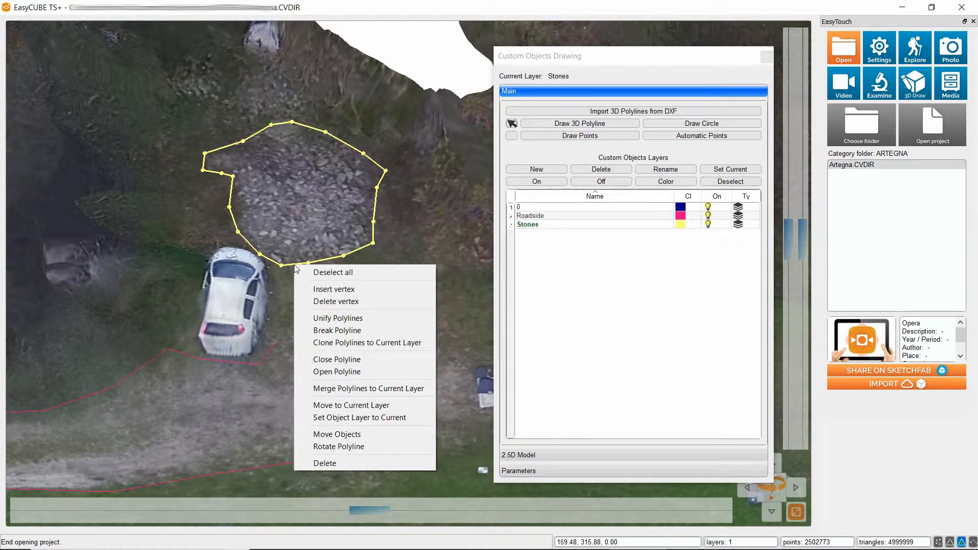
{"action": "left_click", "coordinate": [350, 374]}
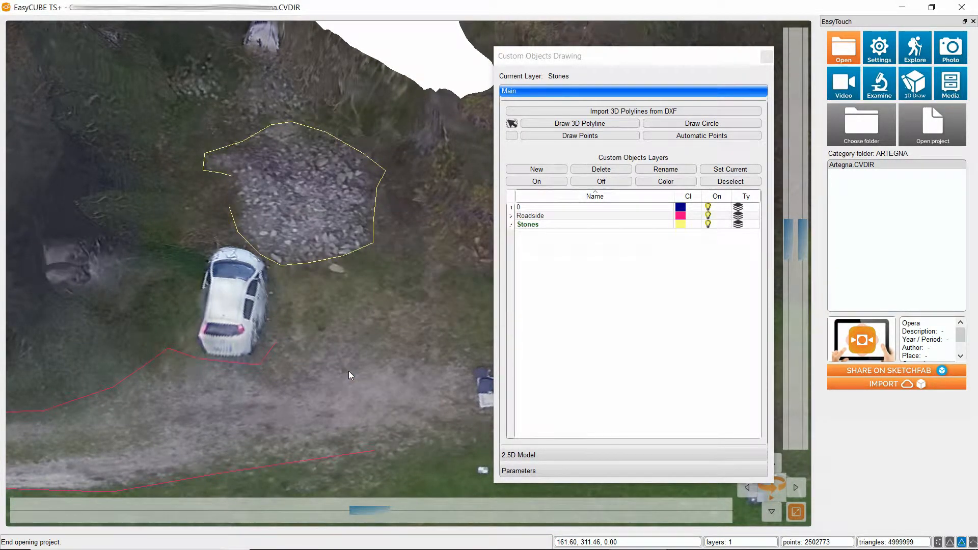
Examine the editing commands offered for the stone pile's polyline, and deselect it.
{"action": "left_click", "coordinate": [324, 260]}
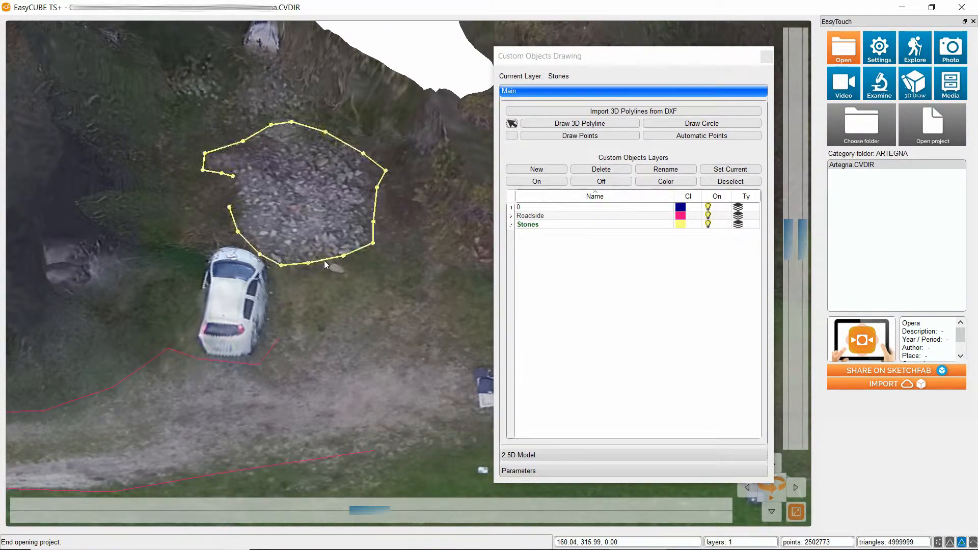
{"action": "right_click", "coordinate": [324, 261]}
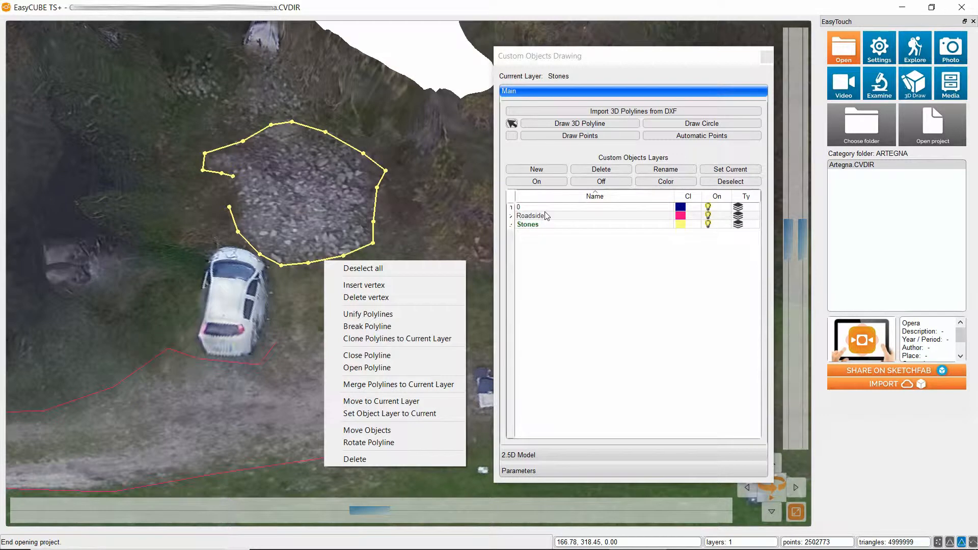
{"action": "left_click", "coordinate": [269, 371]}
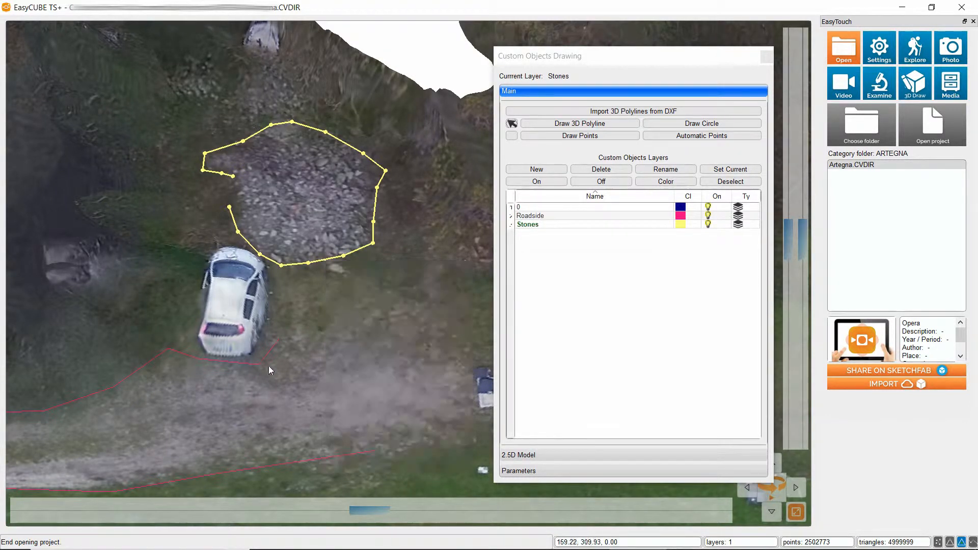
{"action": "right_click", "coordinate": [356, 257]}
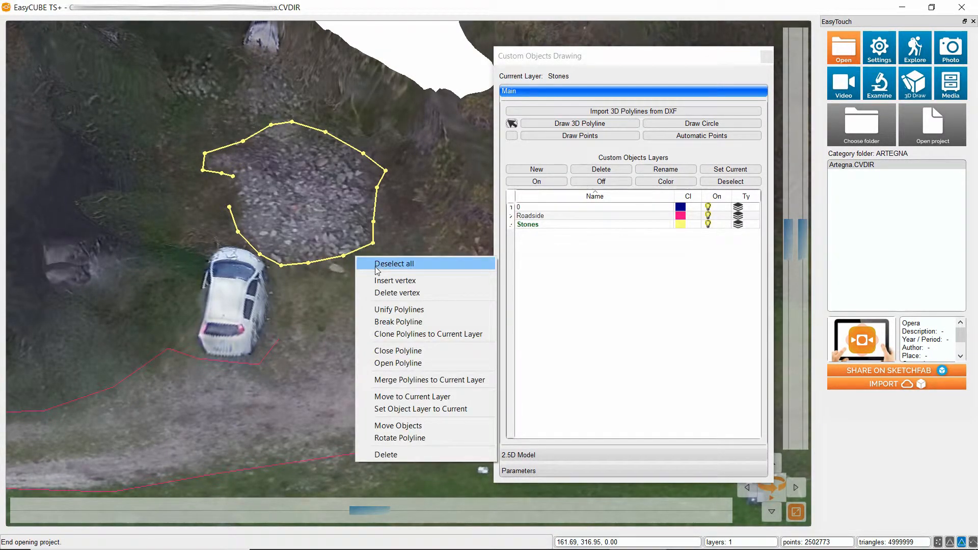
{"action": "left_click", "coordinate": [376, 267]}
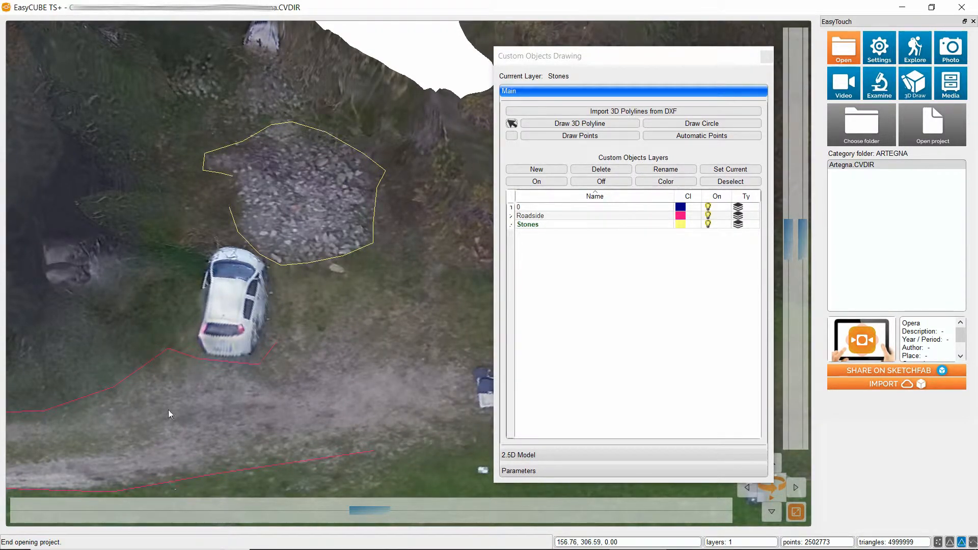
Select the polyline along the road's upper edge and set the current layer to that object's layer.
{"action": "left_click", "coordinate": [92, 395]}
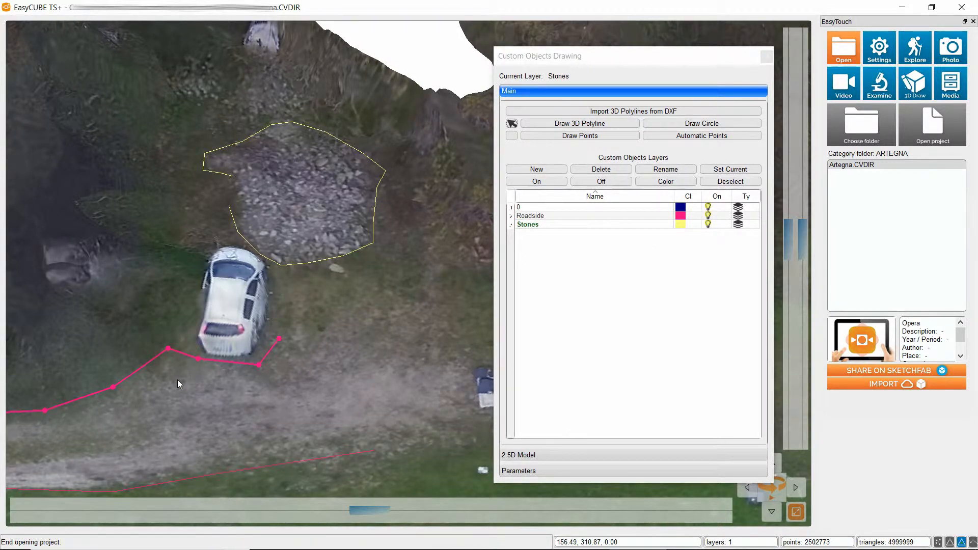
{"action": "right_click", "coordinate": [101, 390]}
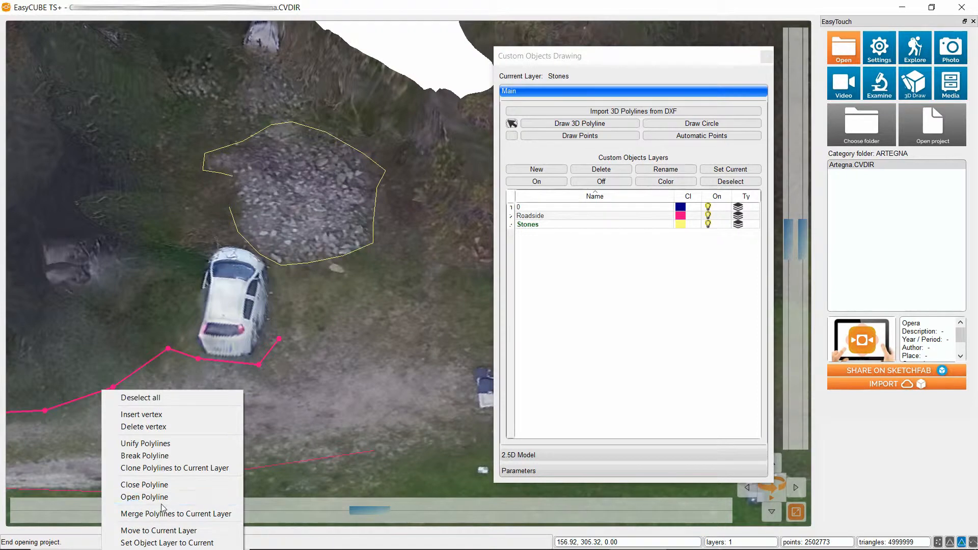
{"action": "right_click", "coordinate": [141, 367]}
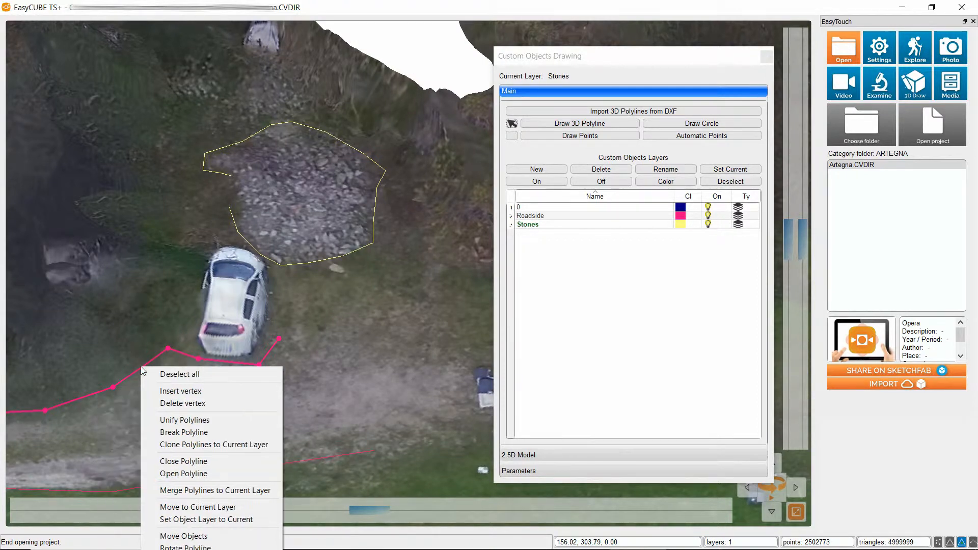
{"action": "left_click", "coordinate": [202, 520]}
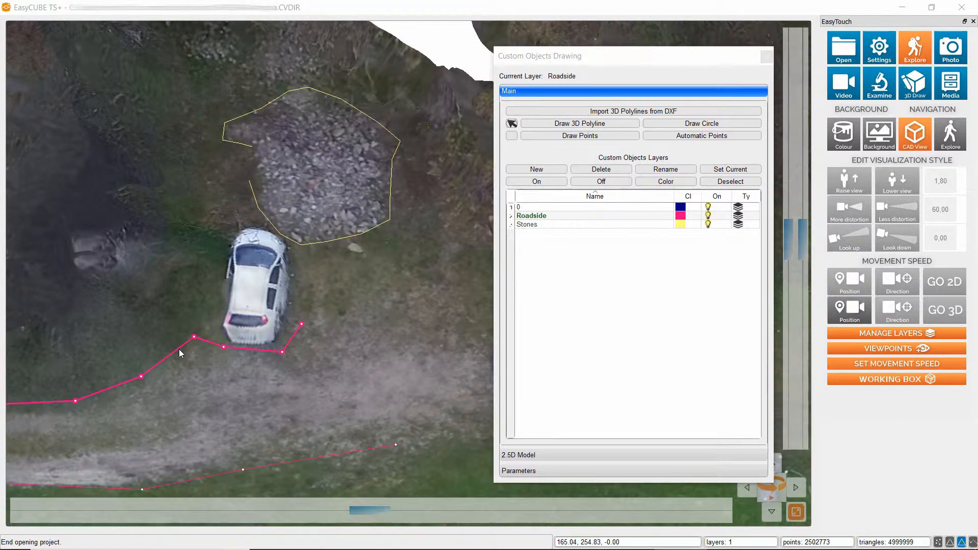
Try to delete the polyline along the road's upper edge.
{"action": "right_click", "coordinate": [179, 349]}
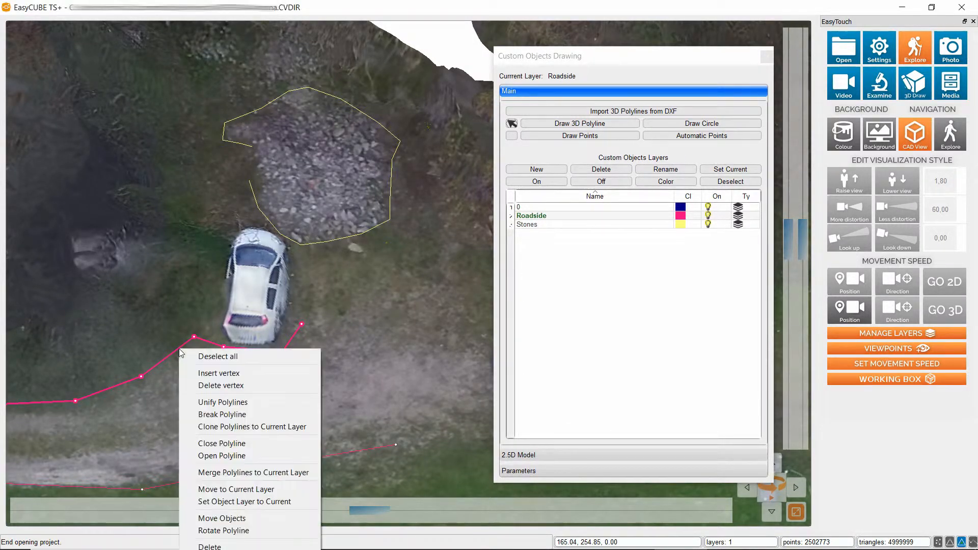
{"action": "left_click", "coordinate": [211, 547]}
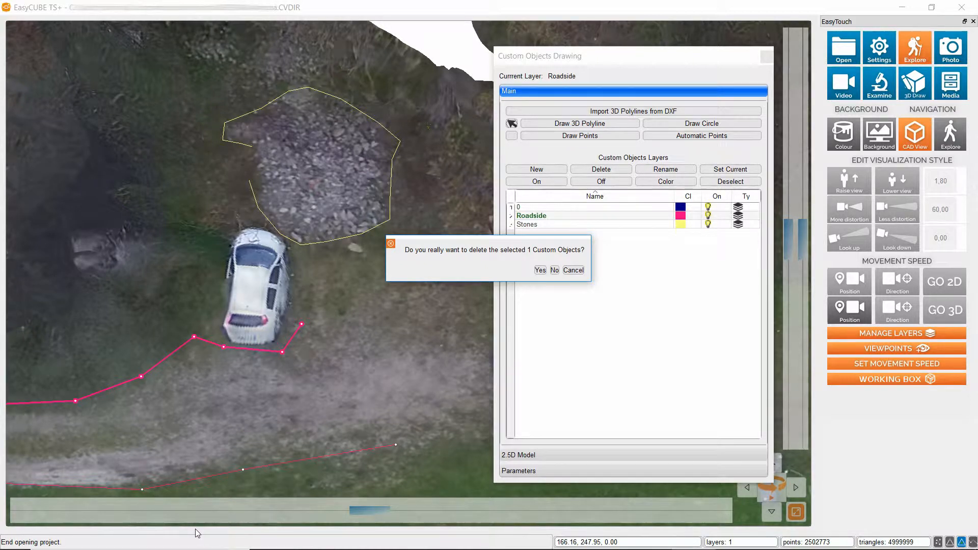
{"action": "left_click", "coordinate": [541, 270]}
{"action": "mouse_move", "coordinate": [387, 543]}
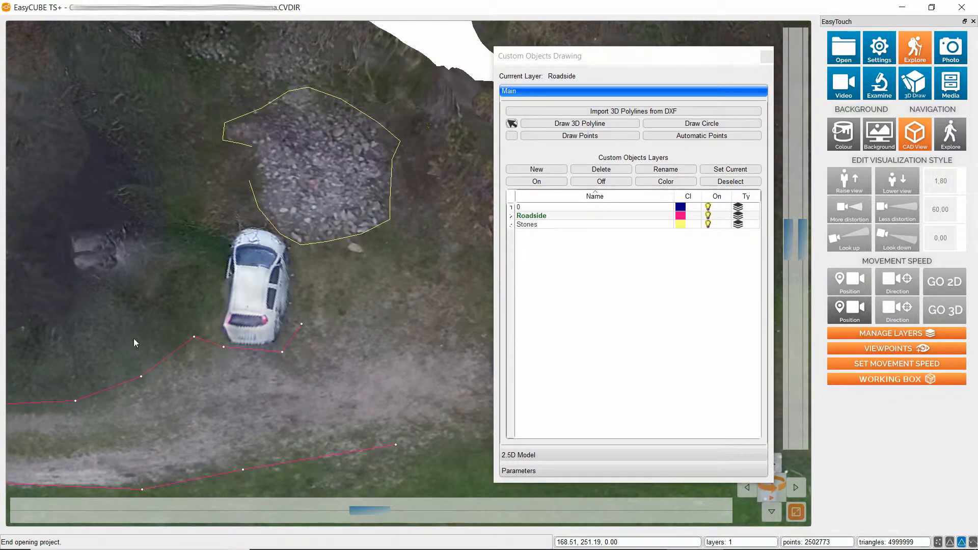
Examine the editing commands offered for the road's upper edge polyline, and deselect it.
{"action": "left_click", "coordinate": [173, 350]}
{"action": "right_click", "coordinate": [173, 350]}
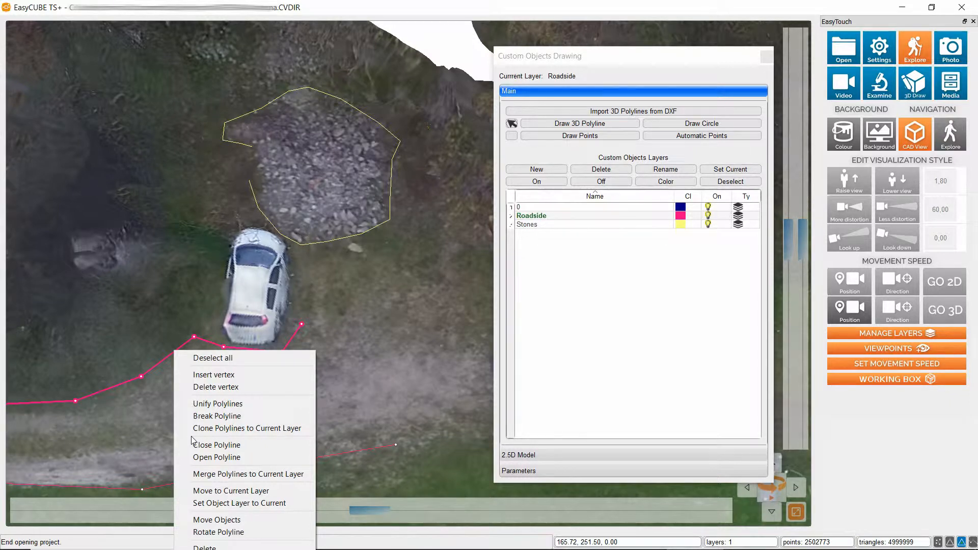
{"action": "key", "text": "Escape"}
{"action": "right_click", "coordinate": [267, 349]}
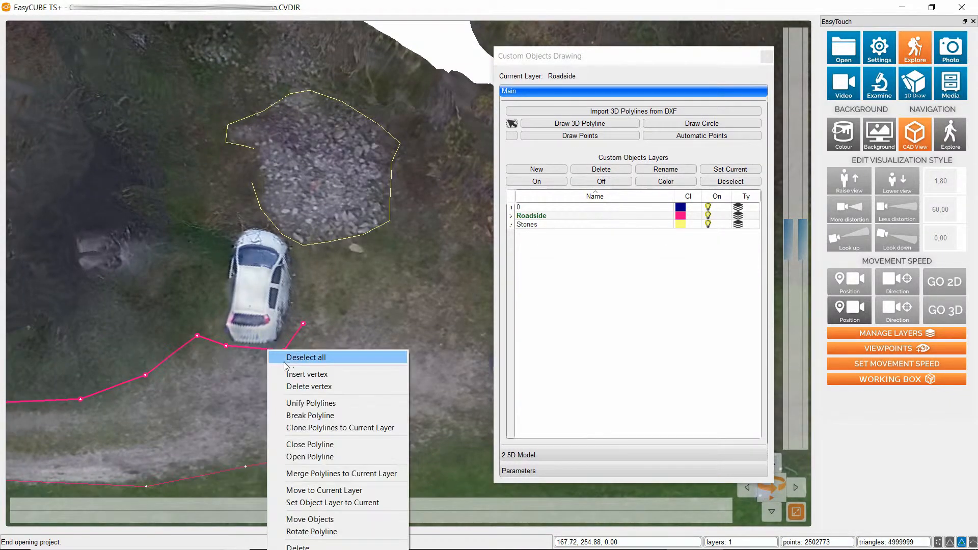
{"action": "left_click", "coordinate": [292, 359]}
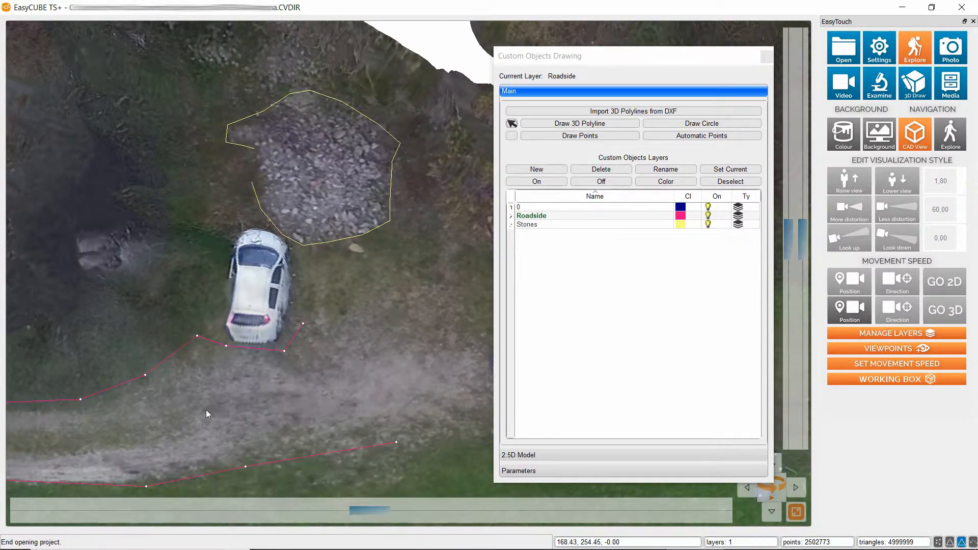
Create a new layer of the Normal type named "Wall edge".
{"action": "scroll", "coordinate": [206, 410], "scroll_direction": "down", "scroll_amount": 4}
{"action": "scroll", "coordinate": [213, 410], "scroll_direction": "down", "scroll_amount": 1}
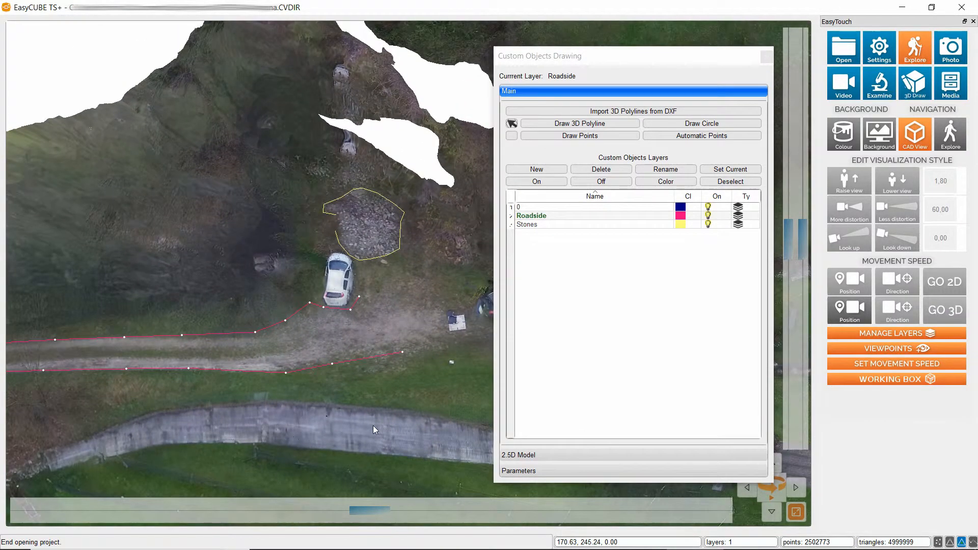
{"action": "scroll", "coordinate": [372, 426], "scroll_direction": "up", "scroll_amount": 1}
{"action": "scroll", "coordinate": [373, 426], "scroll_direction": "up", "scroll_amount": 1}
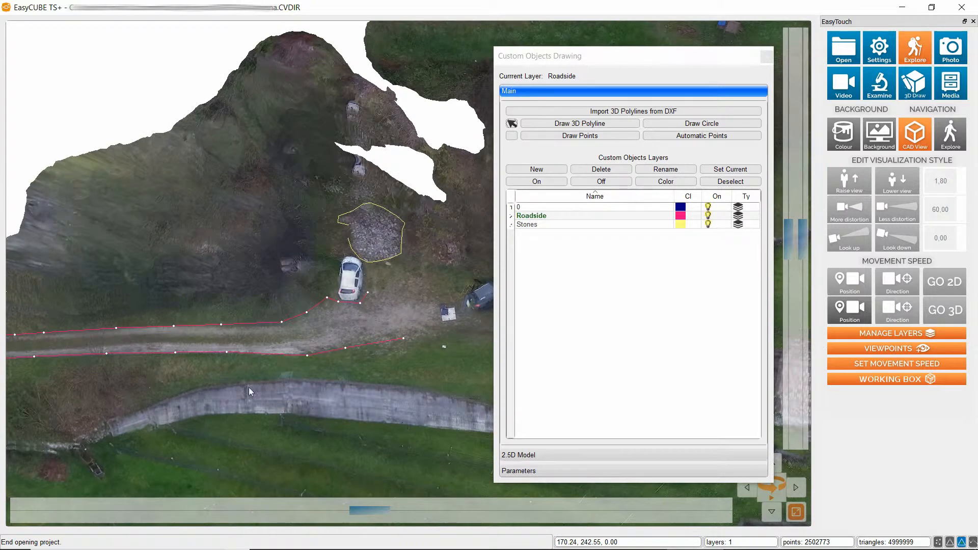
{"action": "left_click_drag", "start_coordinate": [368, 410], "coordinate": [322, 393]}
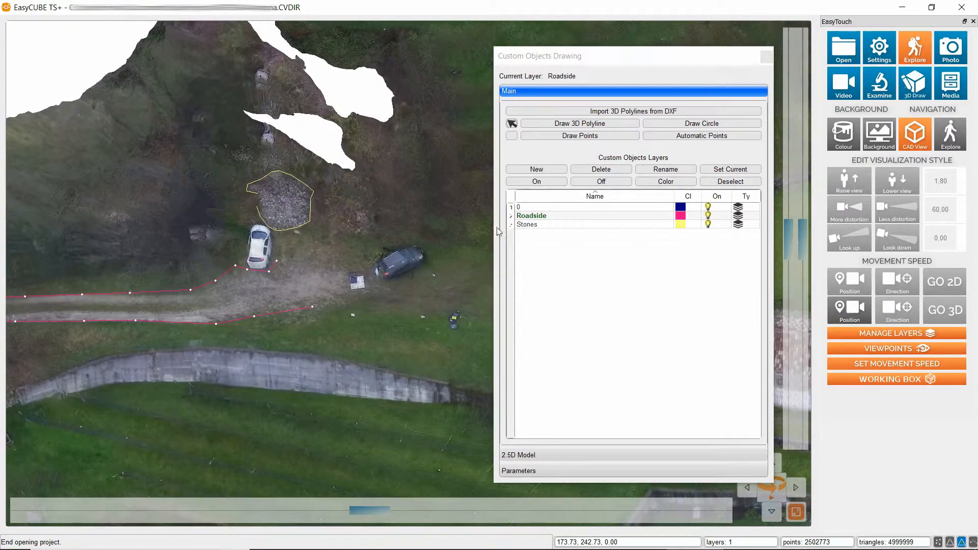
{"action": "left_click", "coordinate": [535, 168]}
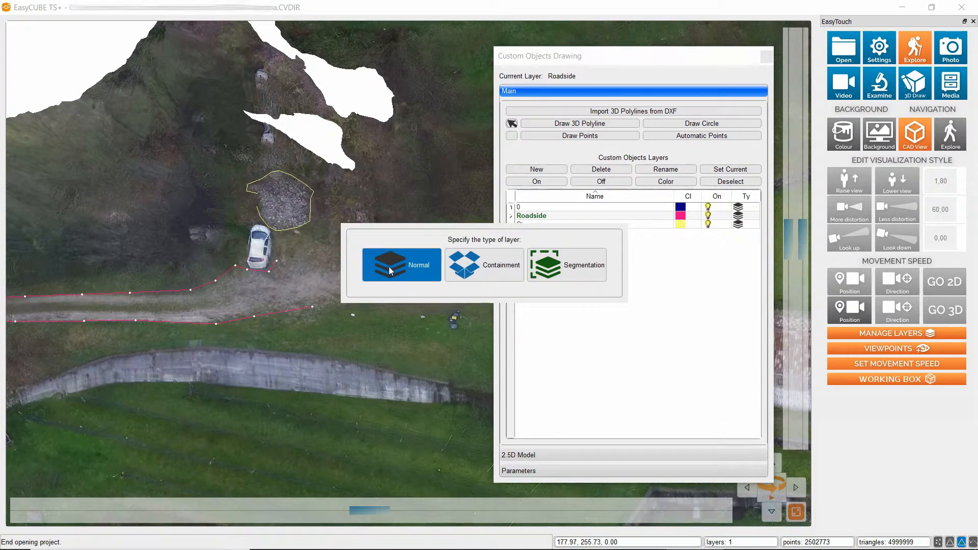
{"action": "left_click", "coordinate": [389, 267]}
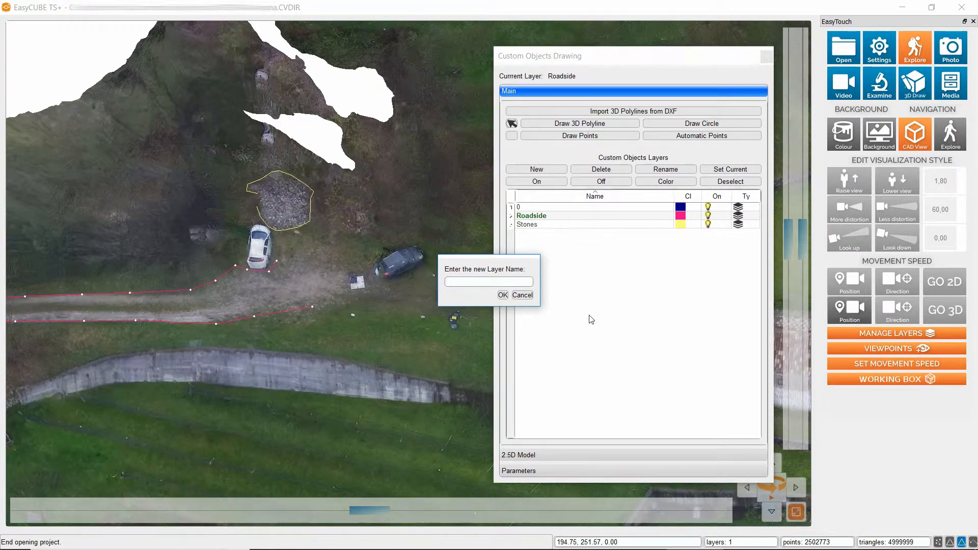
{"action": "type", "text": "Wall edge"}
{"action": "left_click", "coordinate": [503, 295]}
Create another layer of the Normal type named "Wall base".
{"action": "left_click", "coordinate": [545, 172]}
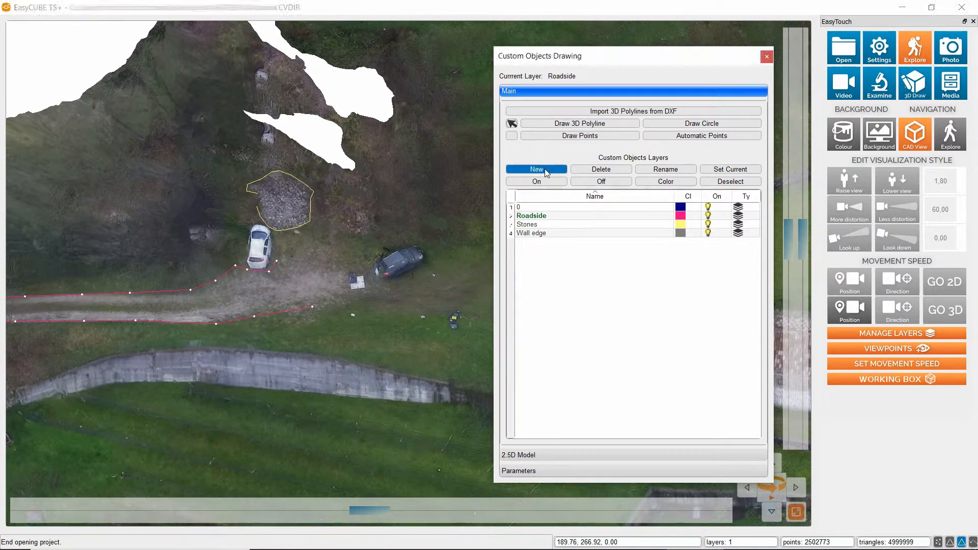
{"action": "left_click", "coordinate": [417, 277]}
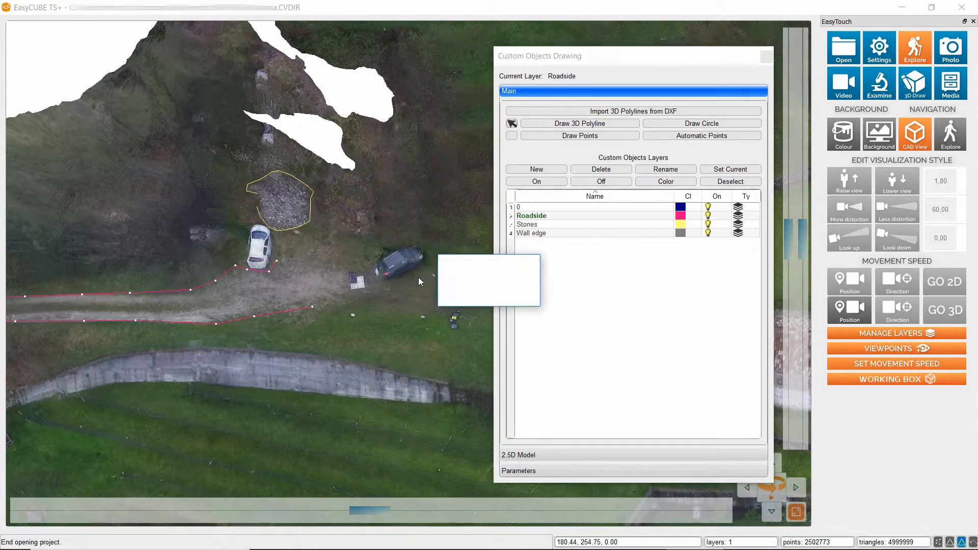
{"action": "key", "text": "BackSpace"}
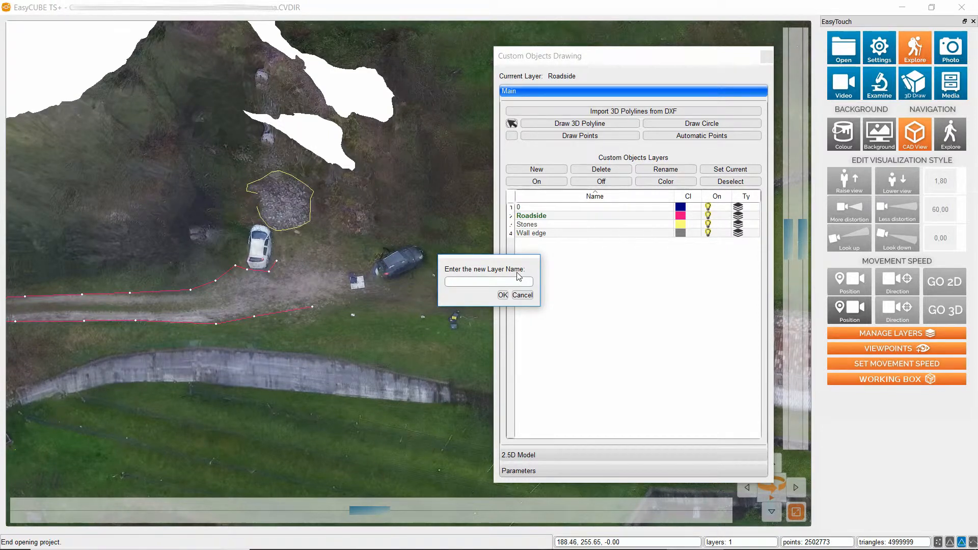
{"action": "type", "text": "Wall base"}
{"action": "left_click", "coordinate": [503, 295]}
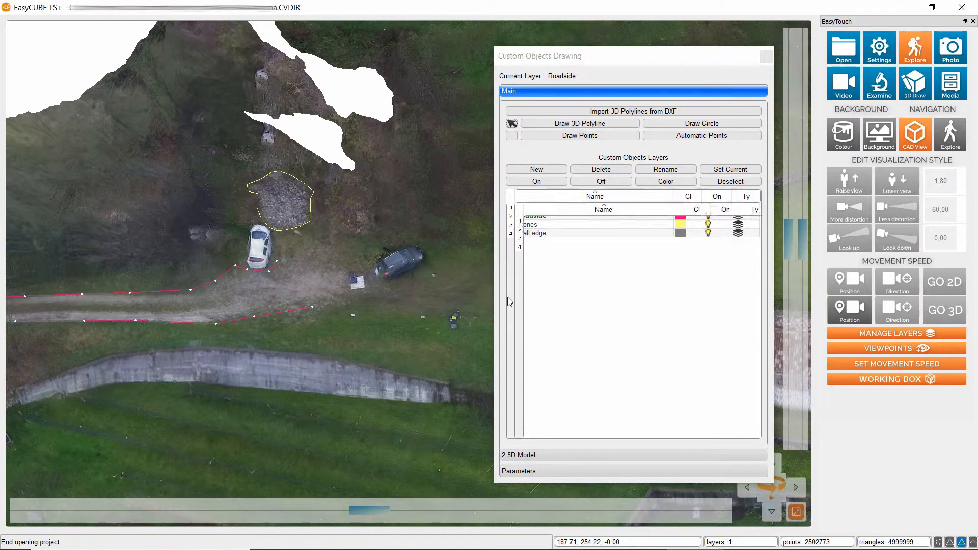
Set the Wall base layer's colour to green (RGB 0, 170, 0).
{"action": "left_click", "coordinate": [639, 232]}
{"action": "left_click", "coordinate": [663, 181]}
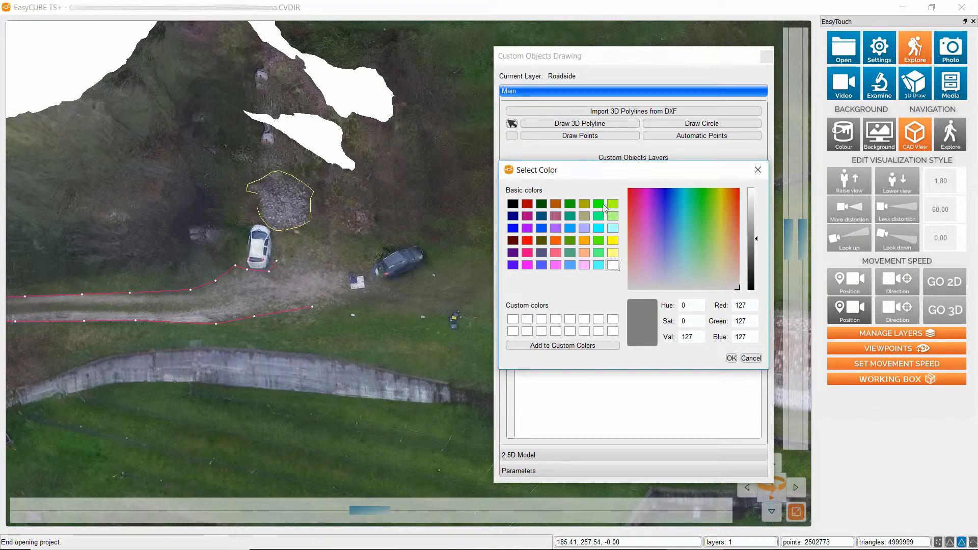
{"action": "left_click", "coordinate": [572, 204]}
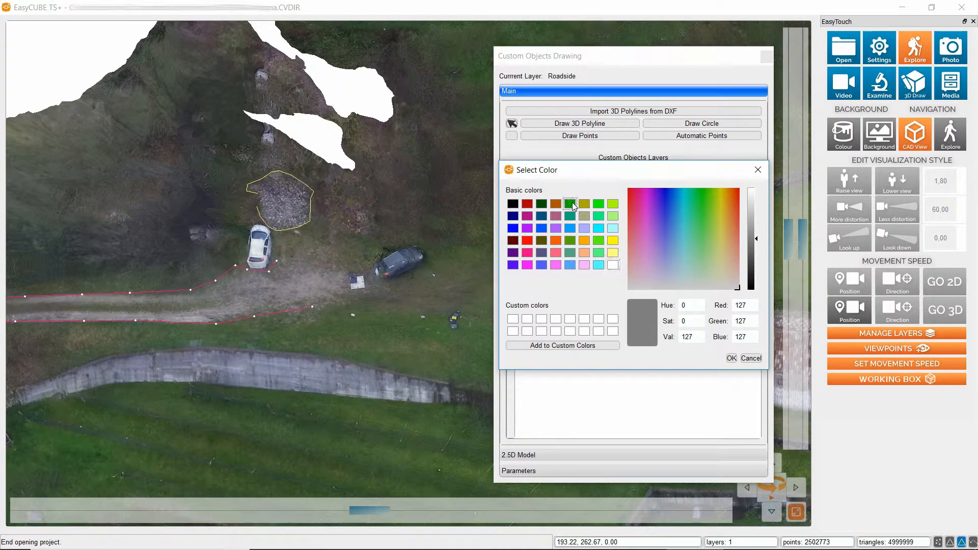
{"action": "left_click", "coordinate": [732, 358]}
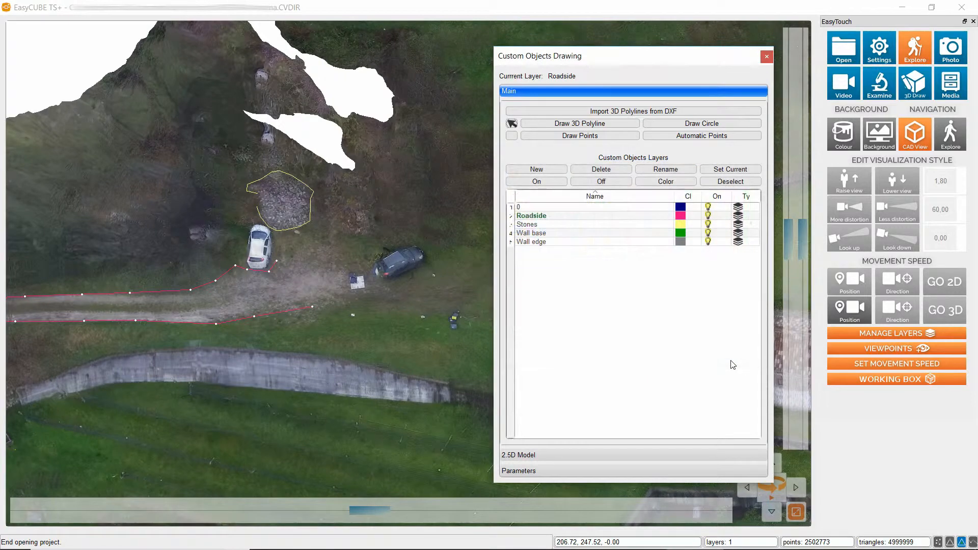
Set the Wall edge layer's colour to light blue from the basic colours.
{"action": "left_click", "coordinate": [629, 243]}
{"action": "left_click", "coordinate": [666, 181]}
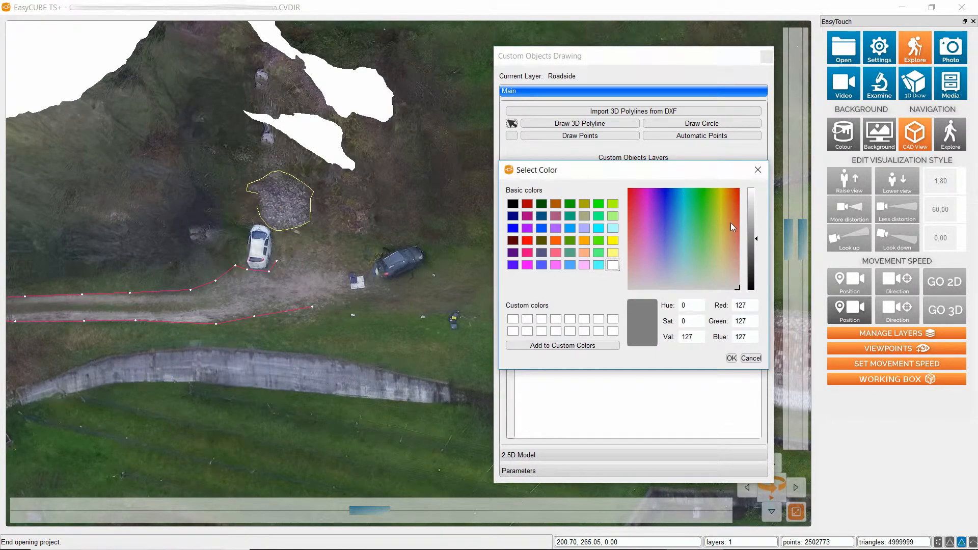
{"action": "left_click", "coordinate": [572, 229]}
{"action": "left_click", "coordinate": [732, 358]}
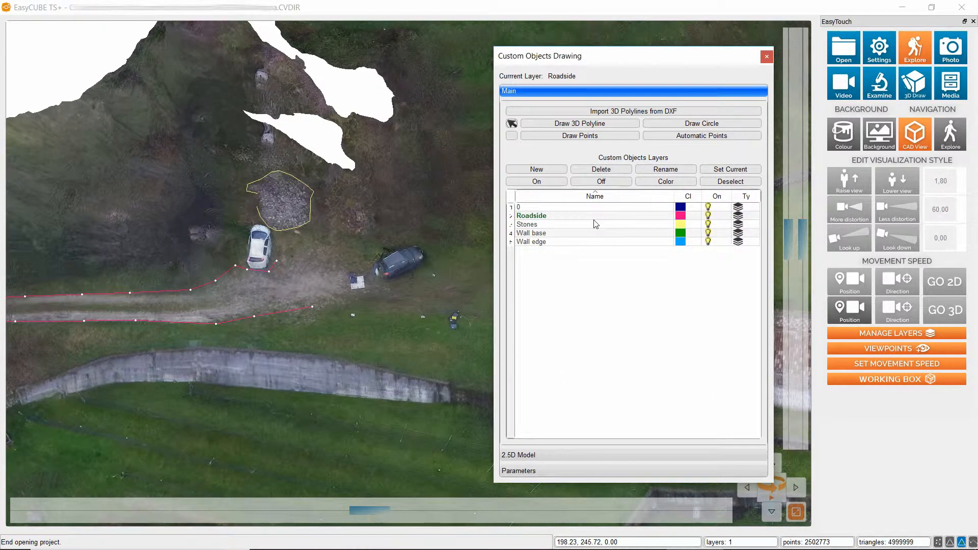
Make Wall edge the current layer and trace the concrete wall's upper edge as a 3D polyline from its western end towards the middle.
{"action": "left_click", "coordinate": [526, 244]}
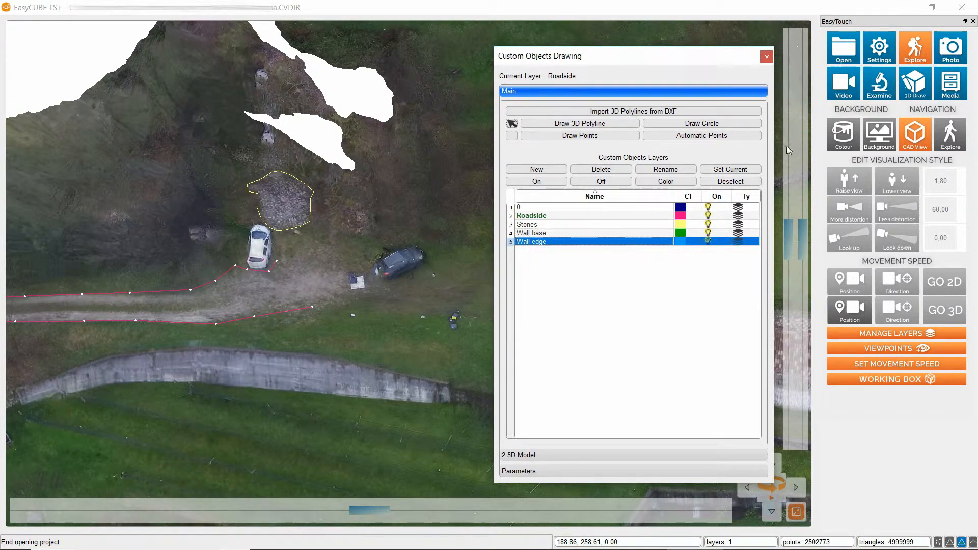
{"action": "left_click", "coordinate": [734, 170]}
{"action": "left_click", "coordinate": [549, 123]}
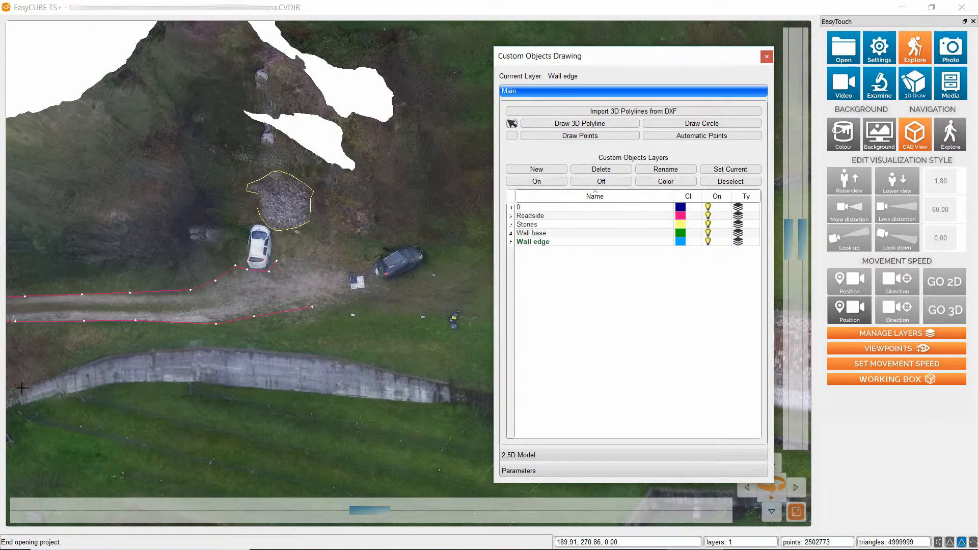
{"action": "left_click", "coordinate": [374, 512]}
{"action": "left_click_drag", "start_coordinate": [353, 515], "coordinate": [308, 512]}
{"action": "left_click", "coordinate": [27, 389]}
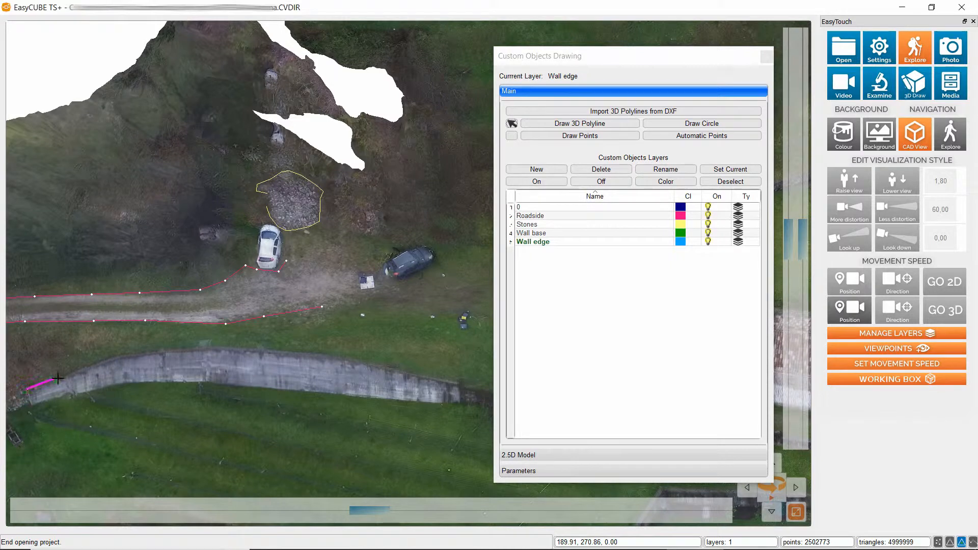
{"action": "left_click", "coordinate": [104, 360]}
{"action": "left_click", "coordinate": [152, 349]}
{"action": "left_click", "coordinate": [196, 349]}
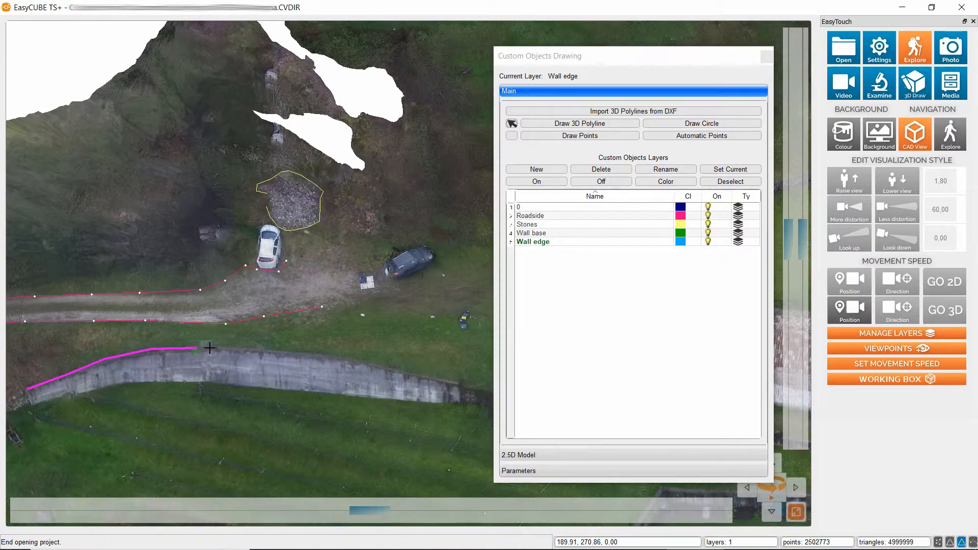
Continue the polyline along the wall's upper edge to its eastern end and finish it as an open polyline.
{"action": "left_click", "coordinate": [248, 347]}
{"action": "left_click", "coordinate": [304, 352]}
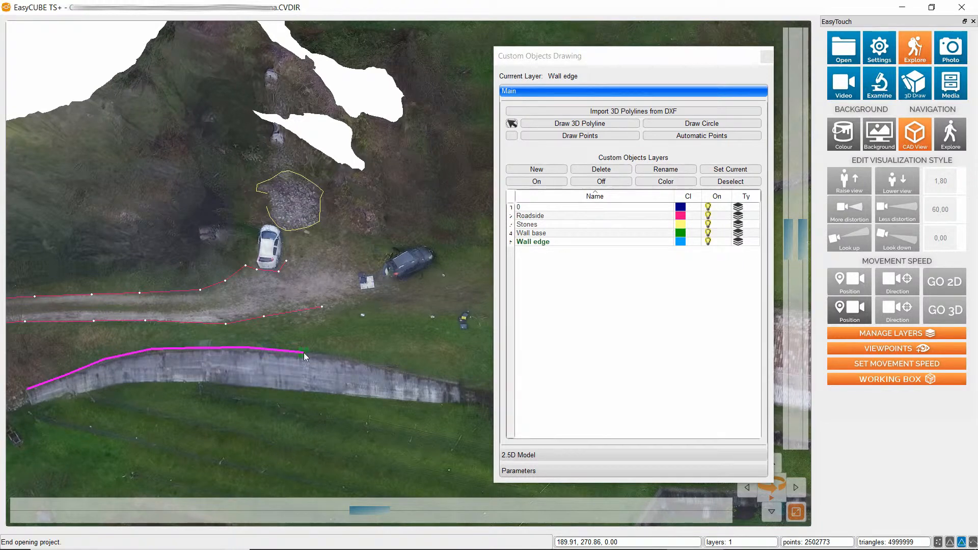
{"action": "left_click", "coordinate": [349, 357]}
{"action": "left_click", "coordinate": [388, 366]}
{"action": "left_click", "coordinate": [462, 385]}
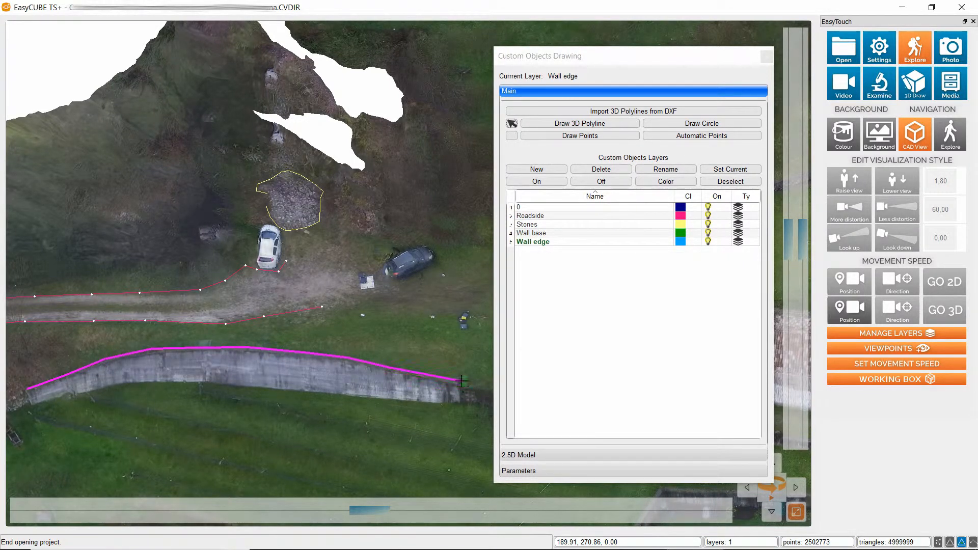
{"action": "right_click", "coordinate": [461, 385]}
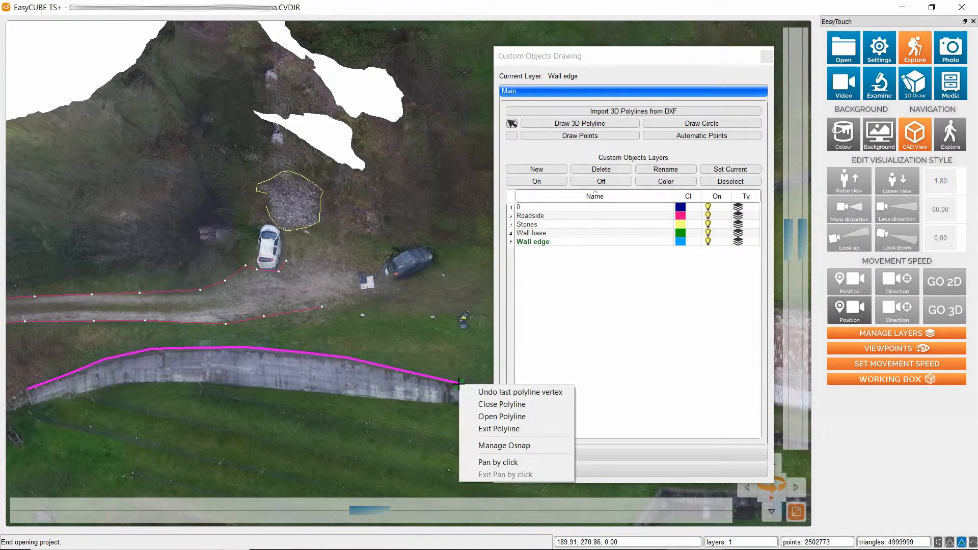
{"action": "left_click", "coordinate": [489, 416]}
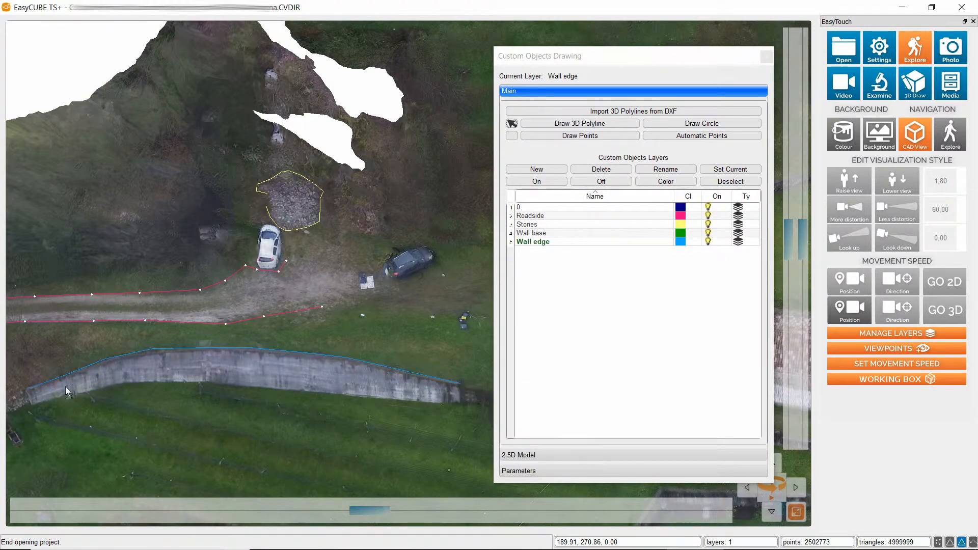
Make Wall base the current layer and trace the concrete wall's base as a 3D polyline from its western end towards the middle.
{"action": "left_click", "coordinate": [596, 234]}
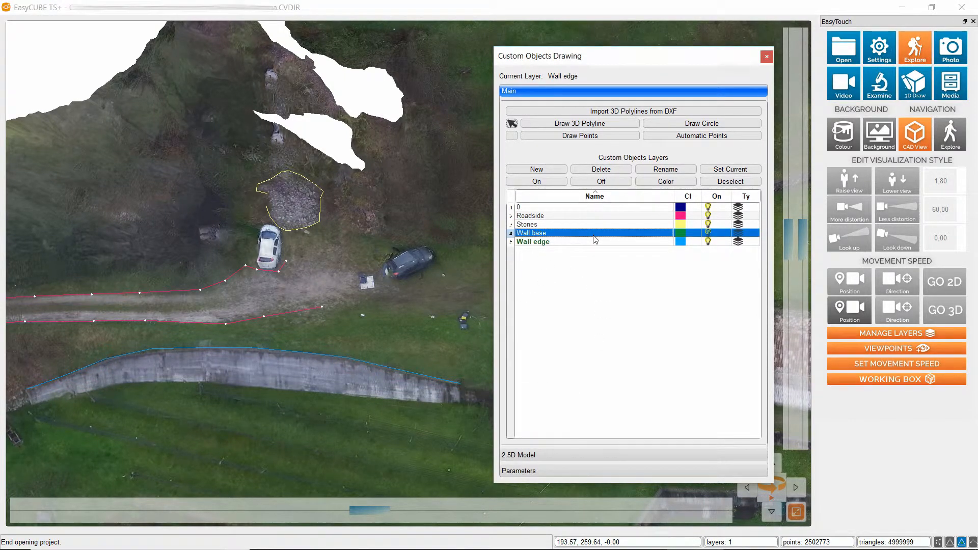
{"action": "left_click", "coordinate": [716, 170]}
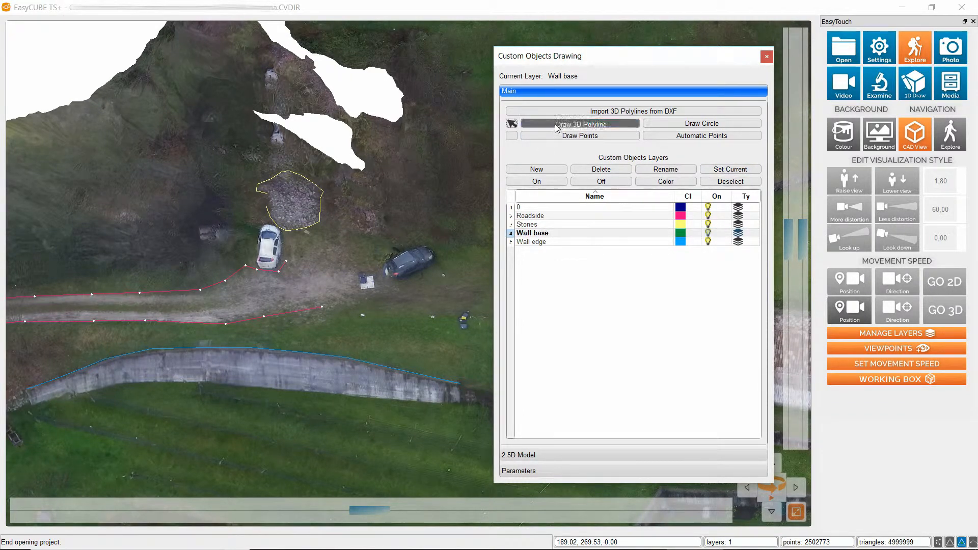
{"action": "left_click", "coordinate": [576, 124]}
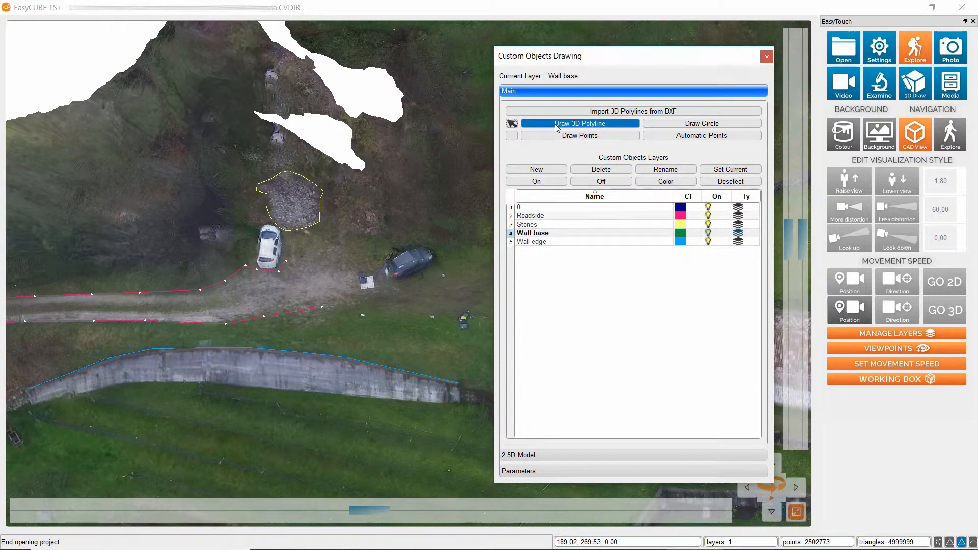
{"action": "left_click", "coordinate": [32, 405]}
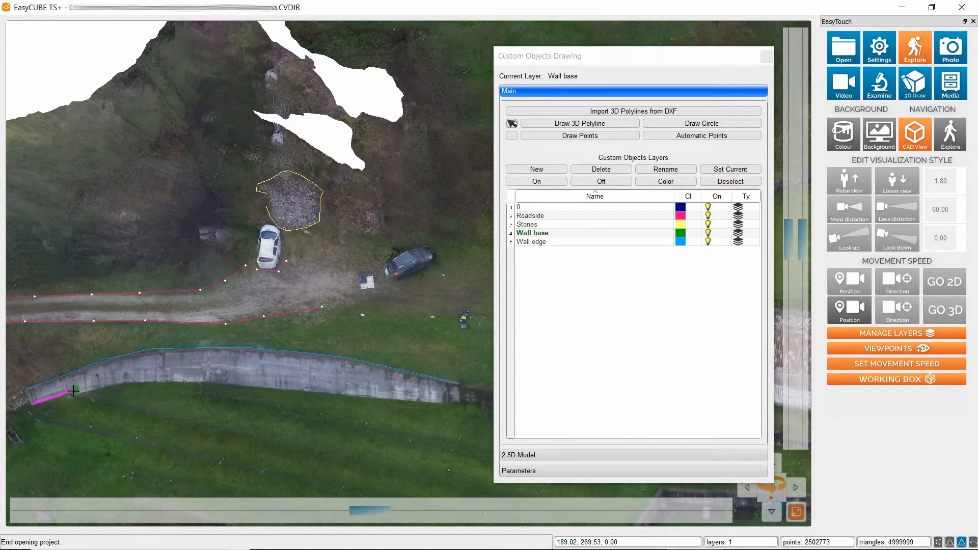
{"action": "left_click", "coordinate": [116, 386]}
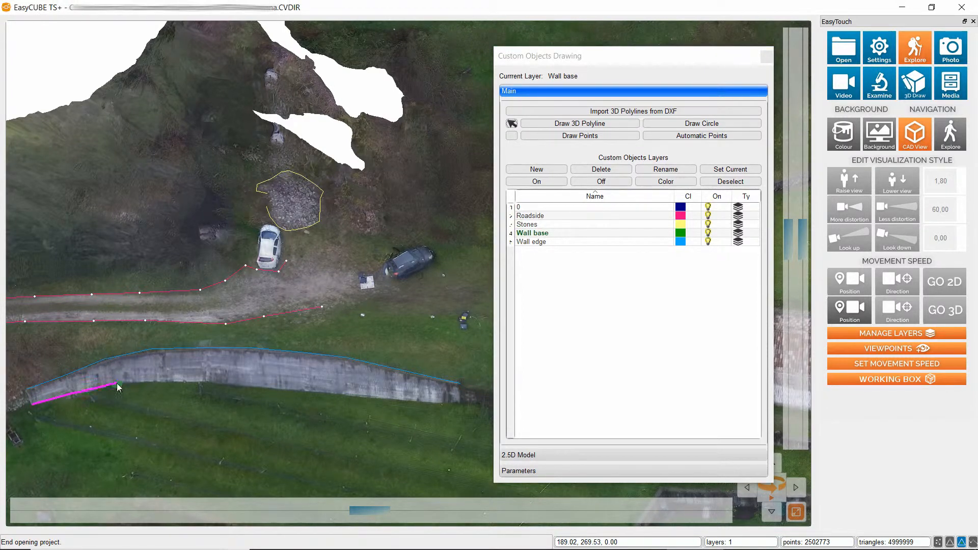
{"action": "left_click", "coordinate": [165, 380]}
{"action": "left_click", "coordinate": [221, 383]}
Continue the polyline along the wall's base to its eastern end and finish it as an open polyline.
{"action": "left_click", "coordinate": [266, 388]}
{"action": "left_click", "coordinate": [320, 392]}
{"action": "left_click", "coordinate": [375, 398]}
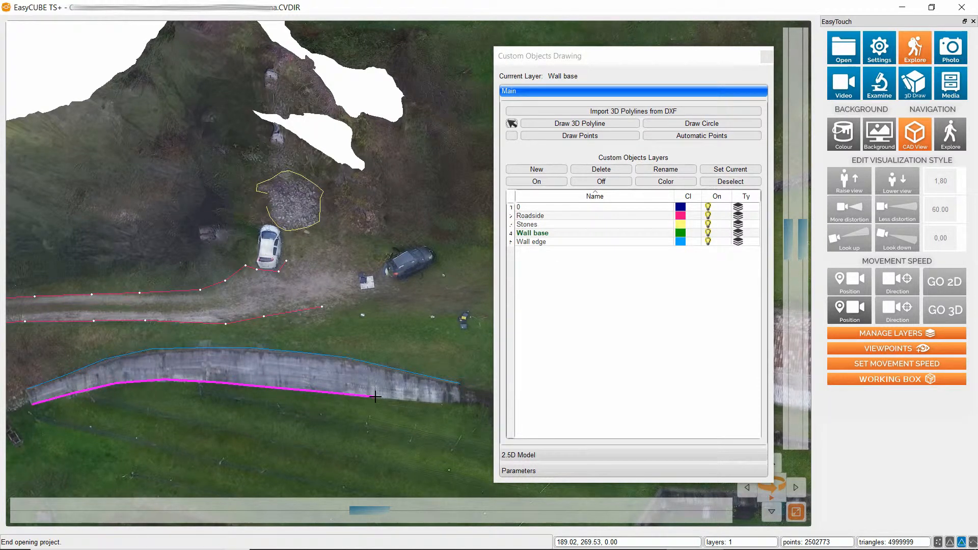
{"action": "right_click", "coordinate": [462, 405]}
{"action": "left_click", "coordinate": [488, 438]}
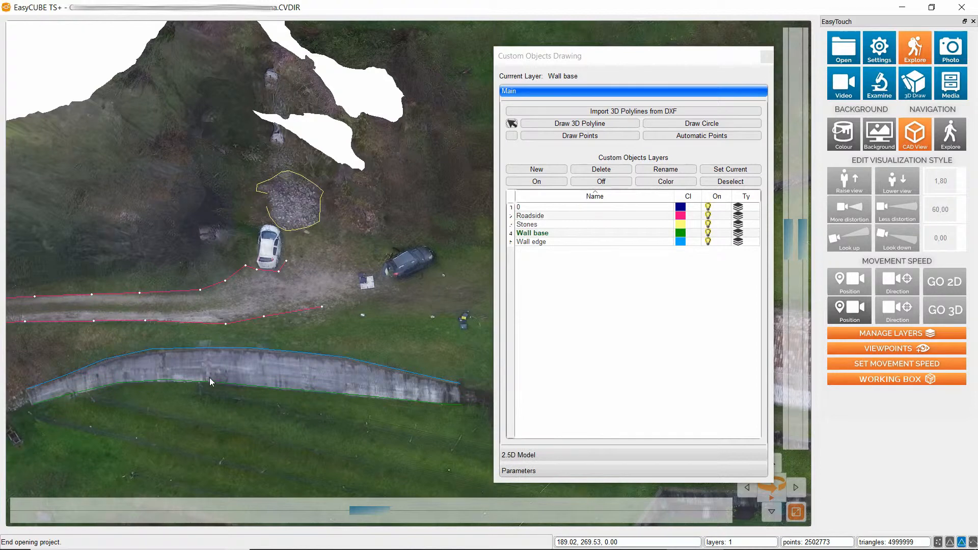
Switch to the default top view and examine the traced road, stone pile and wall polylines and the ploughed field from above.
{"action": "scroll", "coordinate": [201, 376], "scroll_direction": "up", "scroll_amount": 1}
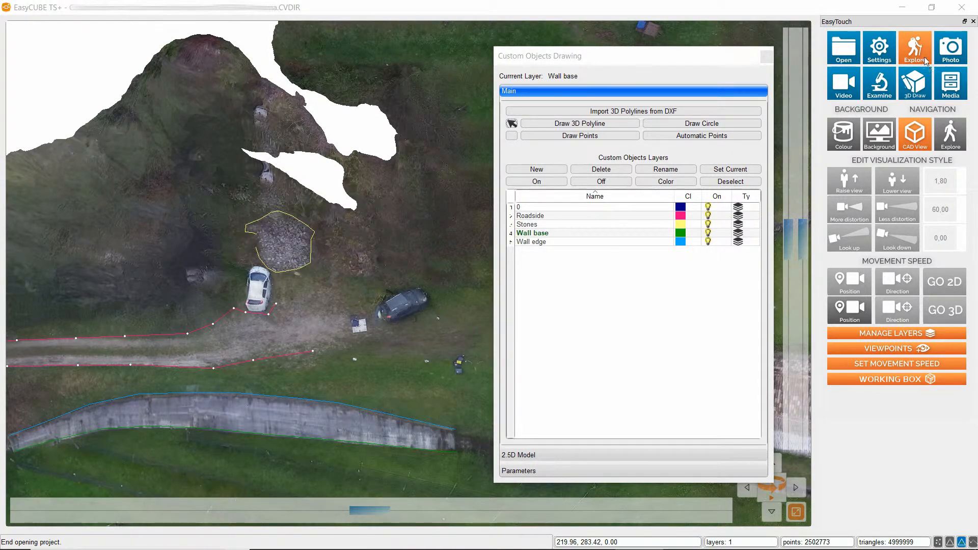
{"action": "left_click", "coordinate": [876, 351]}
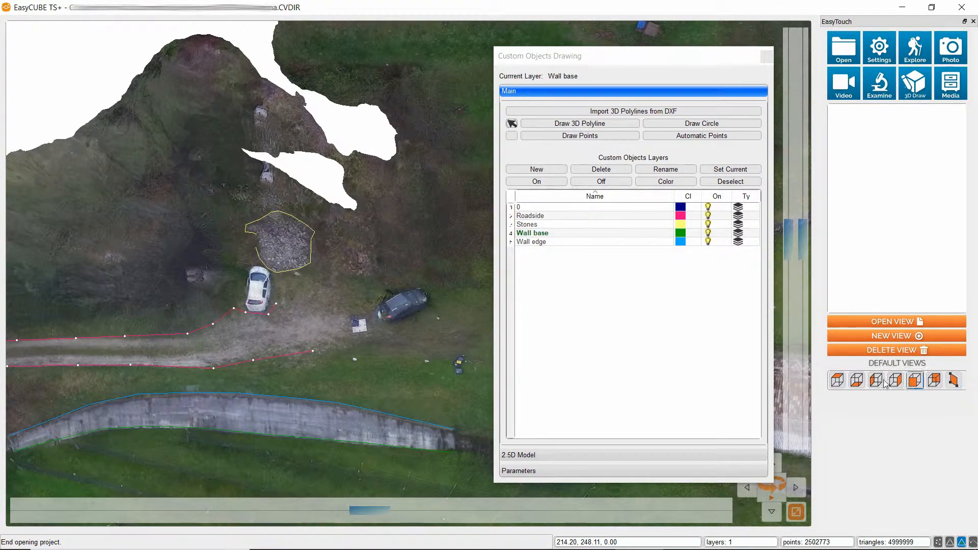
{"action": "left_click", "coordinate": [840, 379]}
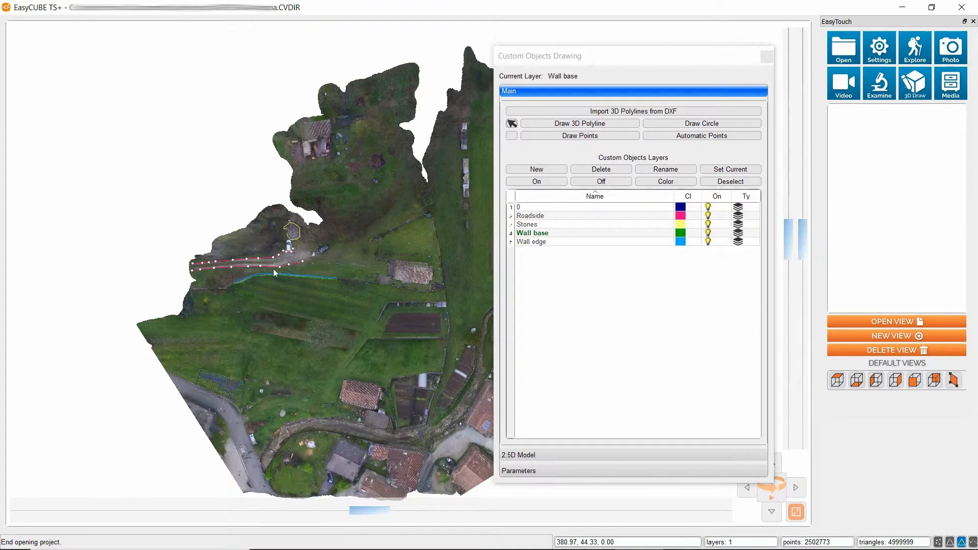
{"action": "scroll", "coordinate": [274, 280], "scroll_direction": "up", "scroll_amount": 5}
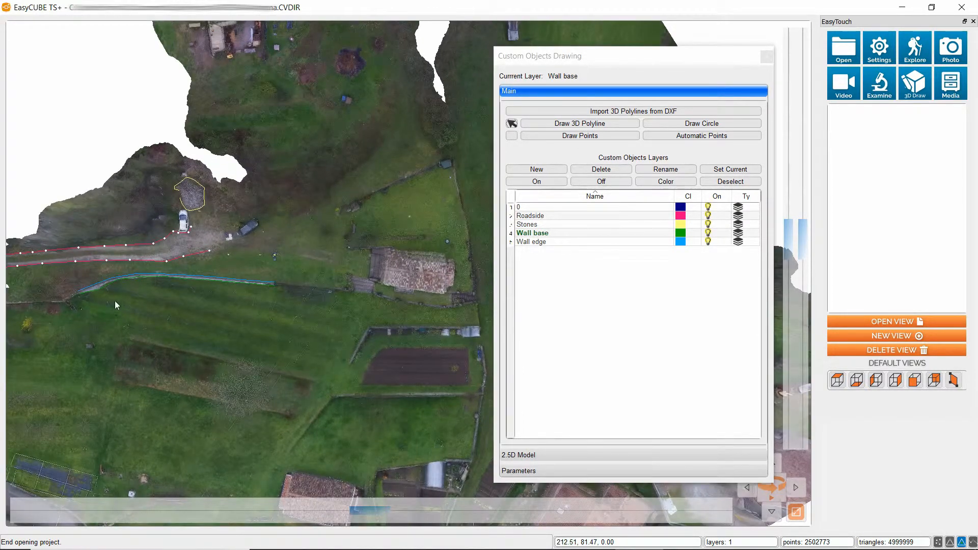
{"action": "left_click_drag", "start_coordinate": [115, 302], "coordinate": [340, 327]}
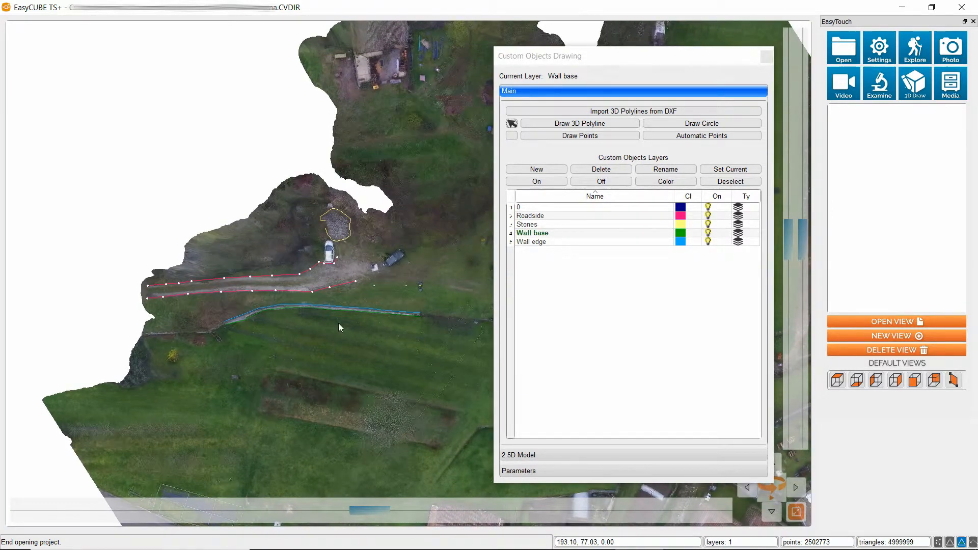
{"action": "scroll", "coordinate": [338, 323], "scroll_direction": "up", "scroll_amount": 3}
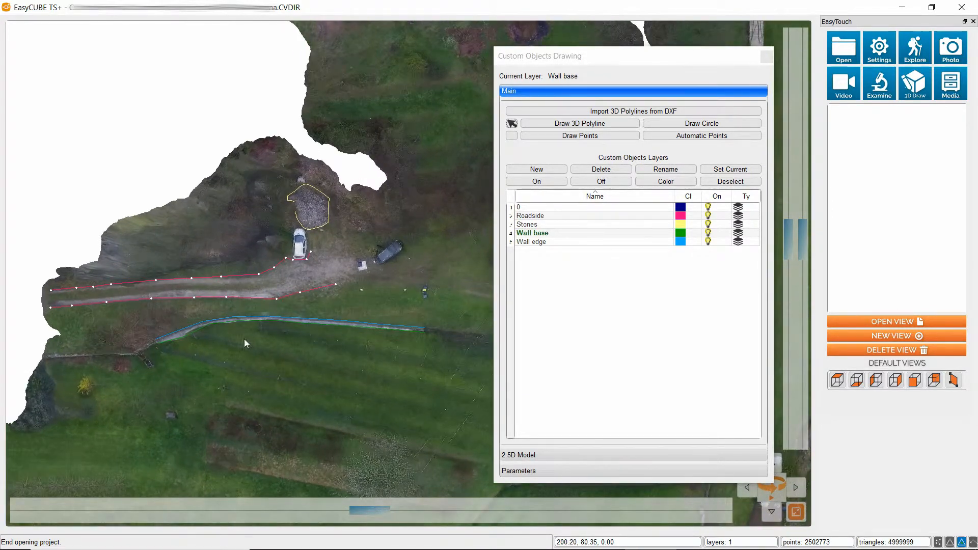
{"action": "scroll", "coordinate": [250, 326], "scroll_direction": "up", "scroll_amount": 2}
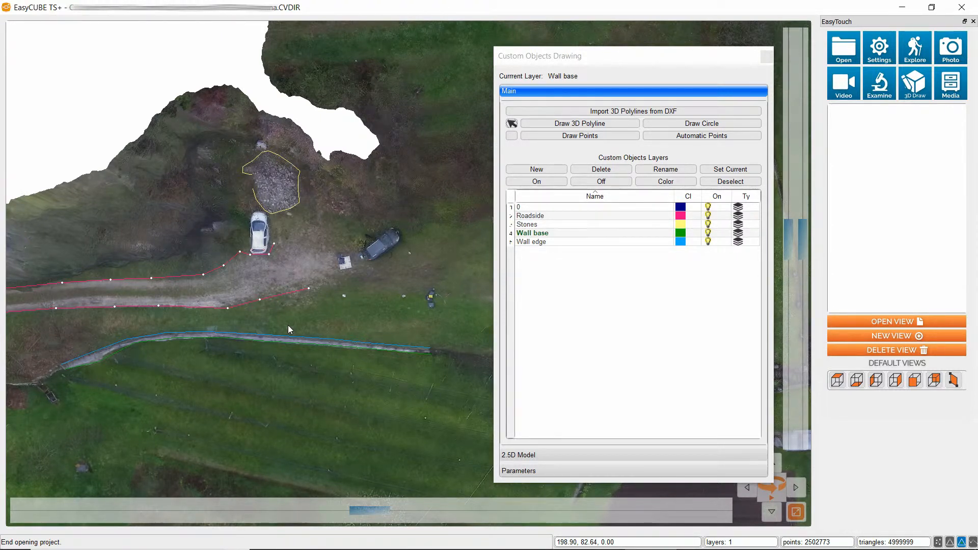
{"action": "left_click_drag", "start_coordinate": [364, 389], "coordinate": [297, 321]}
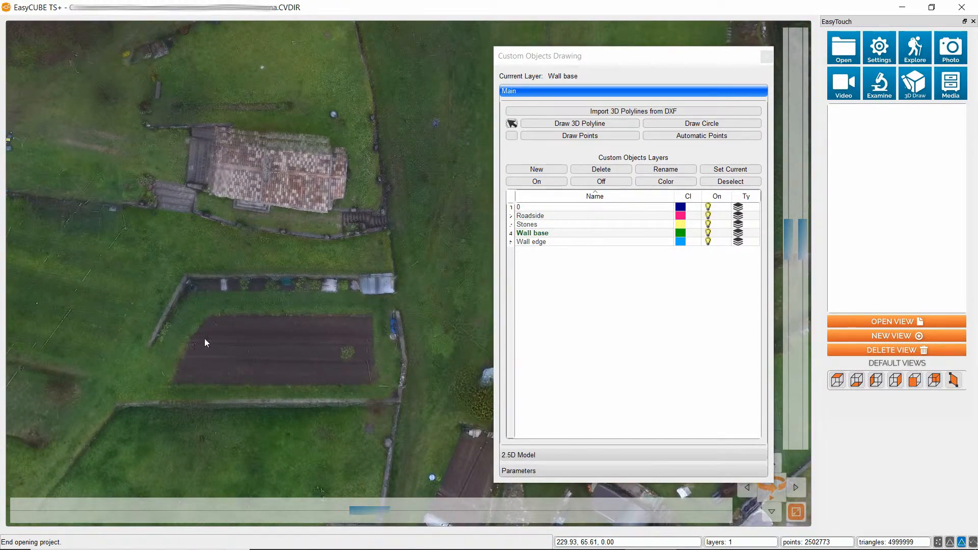
Create a new layer of the Normal type named Field perimeter.
{"action": "left_click", "coordinate": [528, 171]}
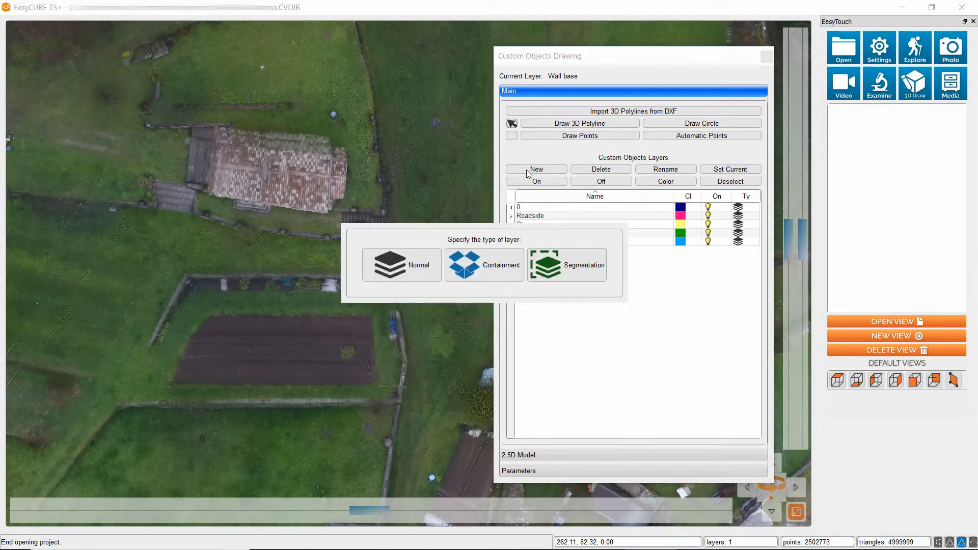
{"action": "left_click", "coordinate": [424, 268]}
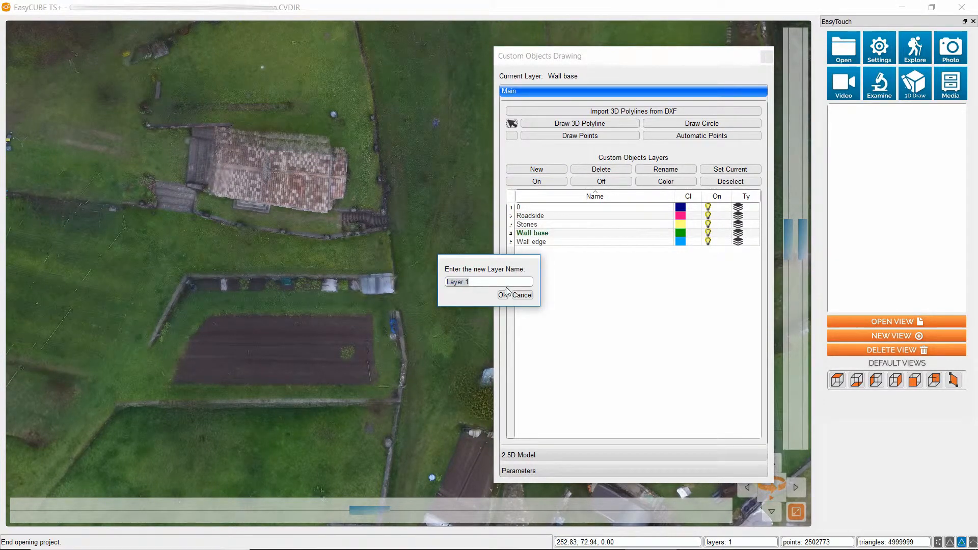
{"action": "key", "text": "BackSpace"}
{"action": "type", "text": "Field perimeter"}
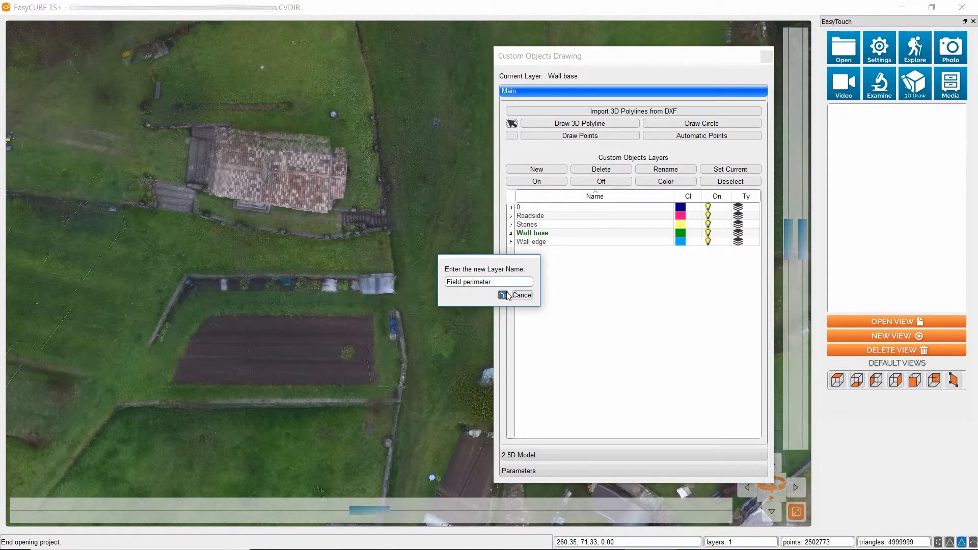
{"action": "left_click", "coordinate": [503, 294]}
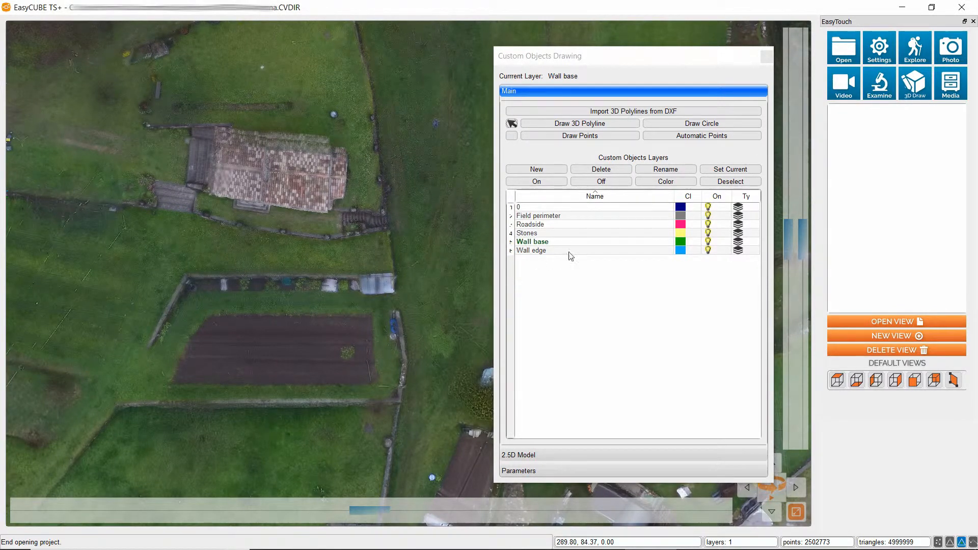
Make Field perimeter the current layer and set its colour to dark green (RGB 0, 85, 0).
{"action": "left_click", "coordinate": [548, 219]}
{"action": "left_click", "coordinate": [754, 171]}
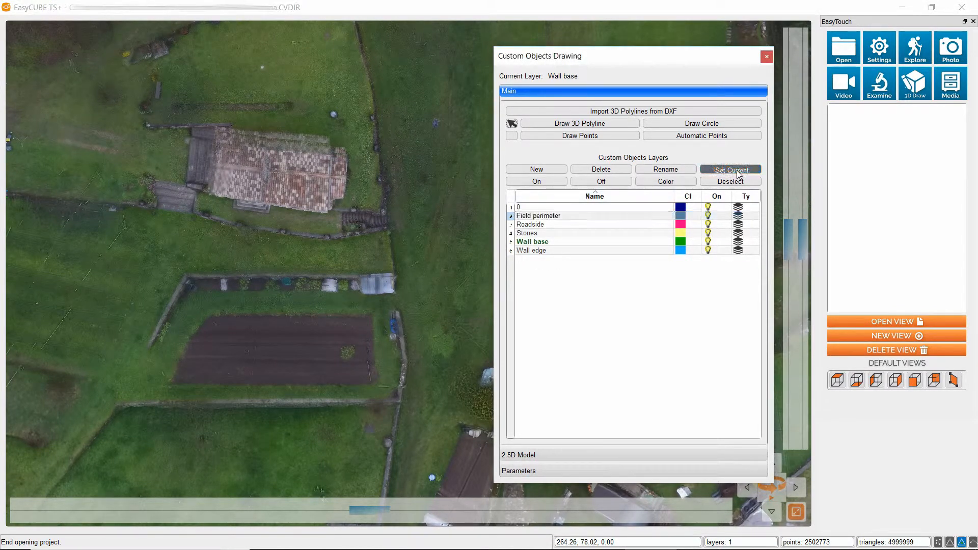
{"action": "left_click", "coordinate": [661, 184]}
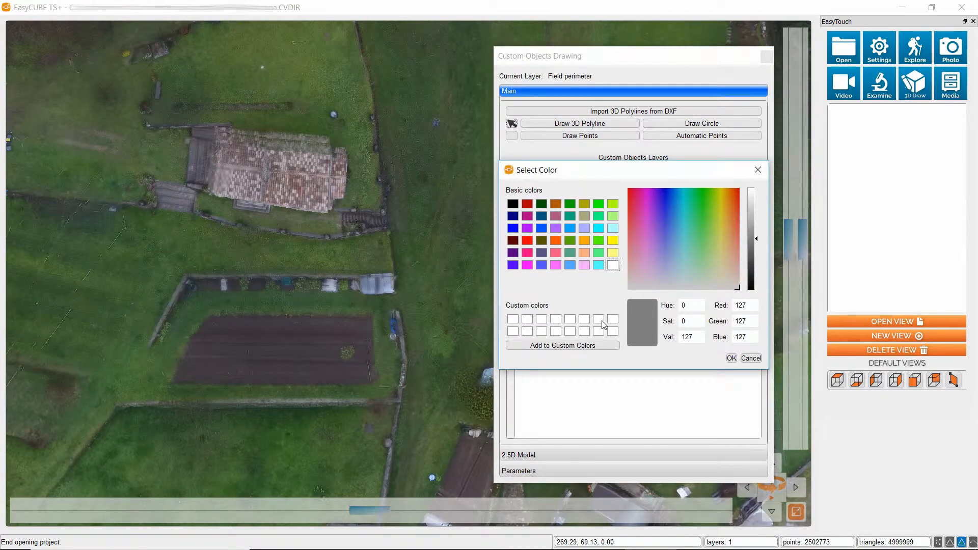
{"action": "left_click", "coordinate": [545, 204]}
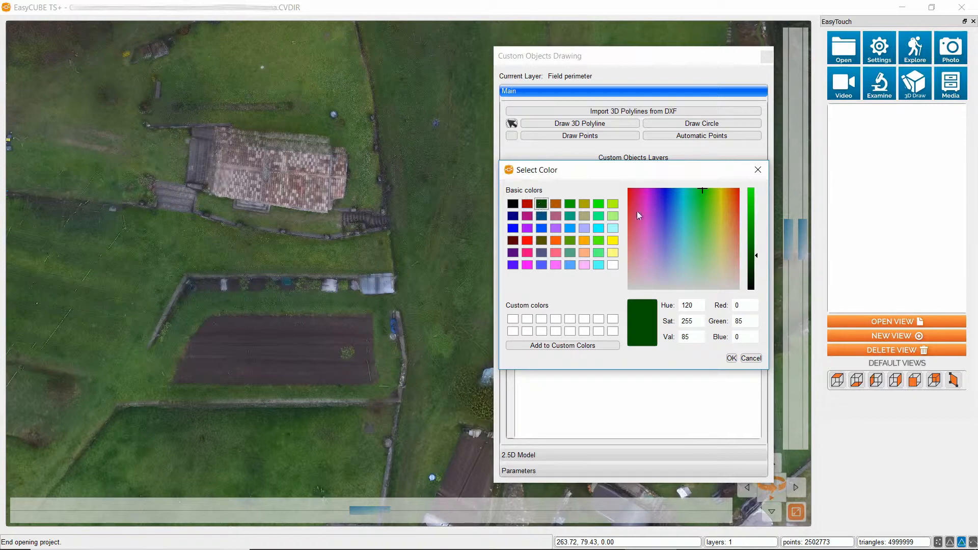
{"action": "left_click", "coordinate": [732, 358]}
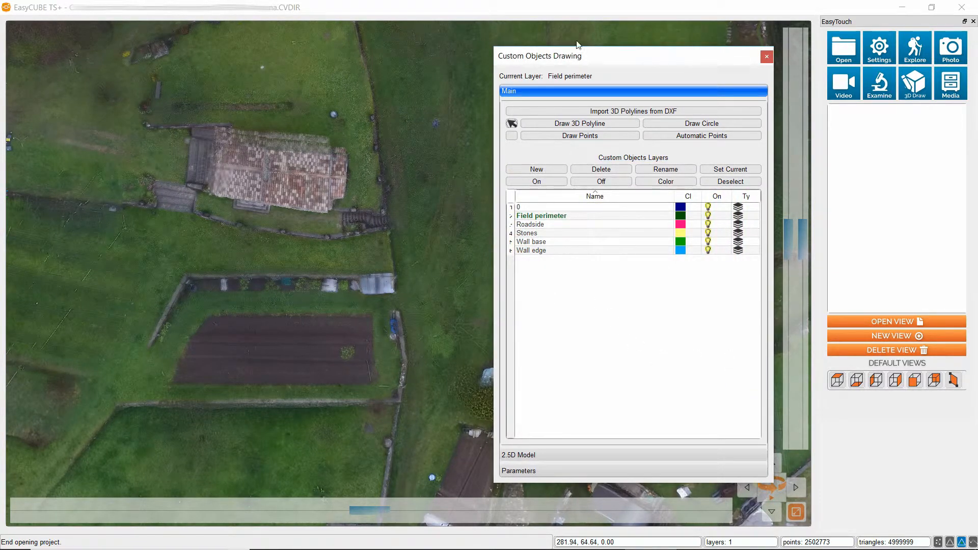
Trace the ploughed field's northern and eastern sides as a 3D polyline, from its north-western corner round onto the southern edge.
{"action": "left_click", "coordinate": [589, 126]}
{"action": "scroll", "coordinate": [212, 324], "scroll_direction": "up", "scroll_amount": 5}
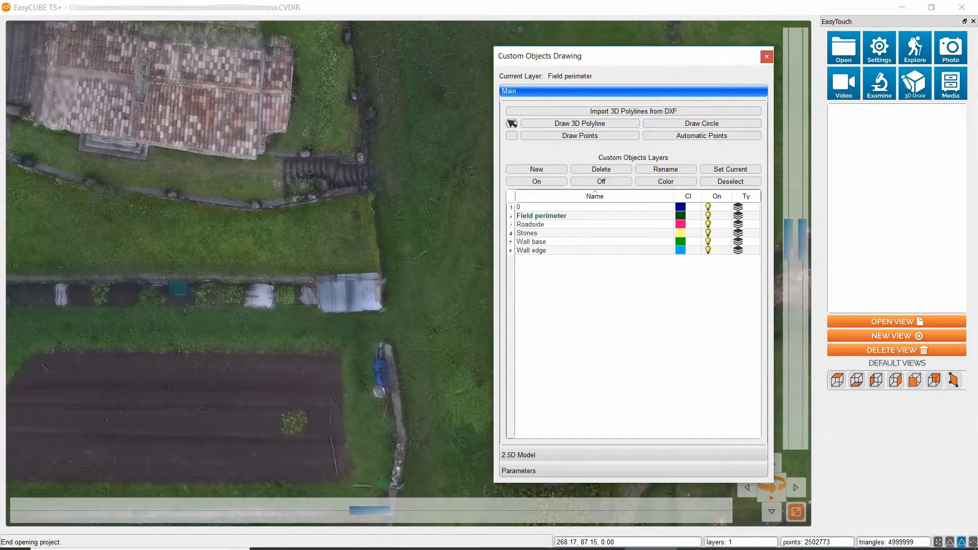
{"action": "left_click_drag", "start_coordinate": [387, 511], "coordinate": [171, 507]}
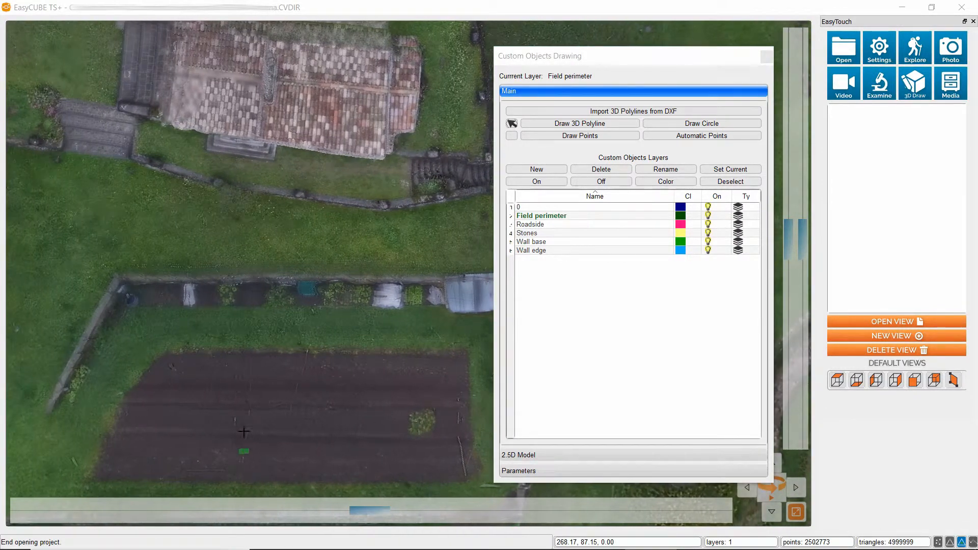
{"action": "left_click", "coordinate": [168, 353]}
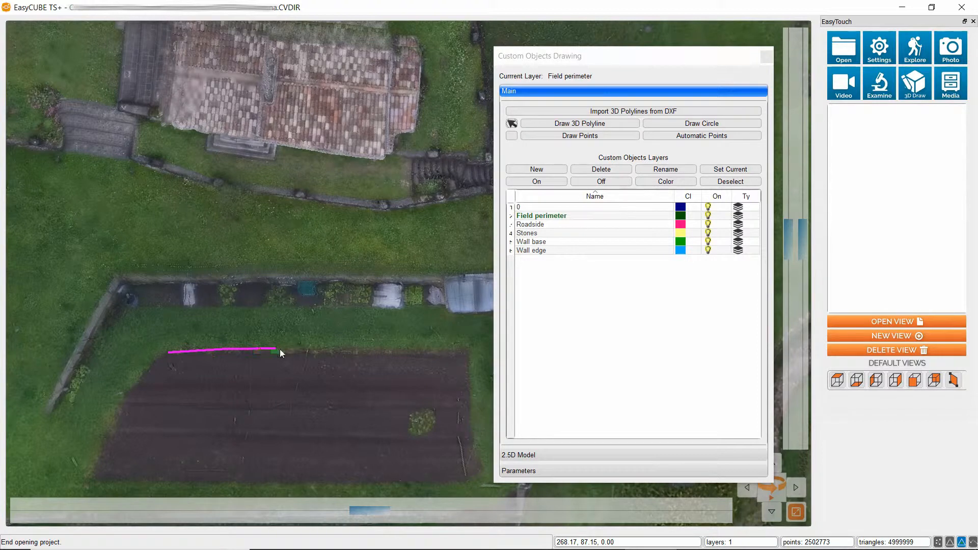
{"action": "left_click", "coordinate": [466, 347]}
{"action": "left_click", "coordinate": [470, 396]}
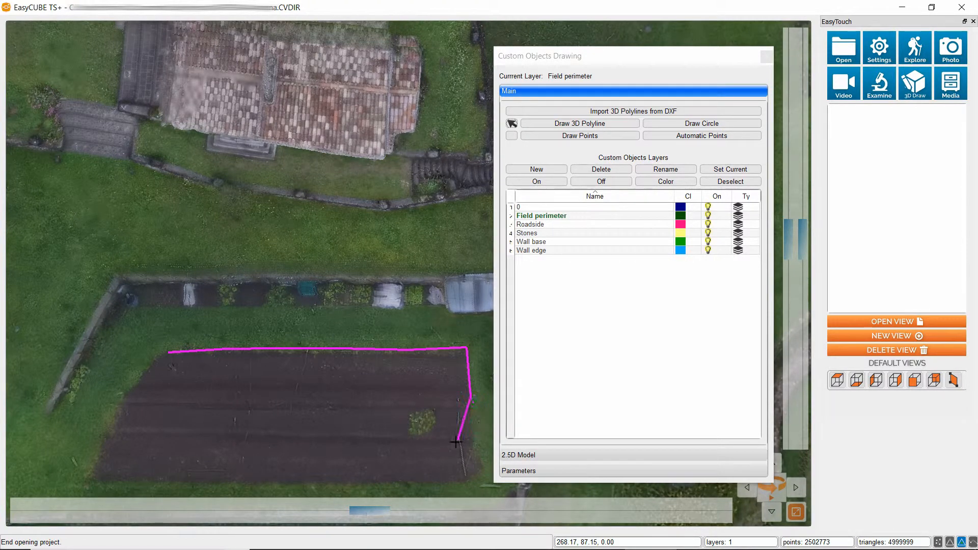
{"action": "left_click", "coordinate": [476, 439]}
{"action": "left_click", "coordinate": [483, 464]}
{"action": "left_click", "coordinate": [474, 482]}
{"action": "left_click", "coordinate": [415, 488]}
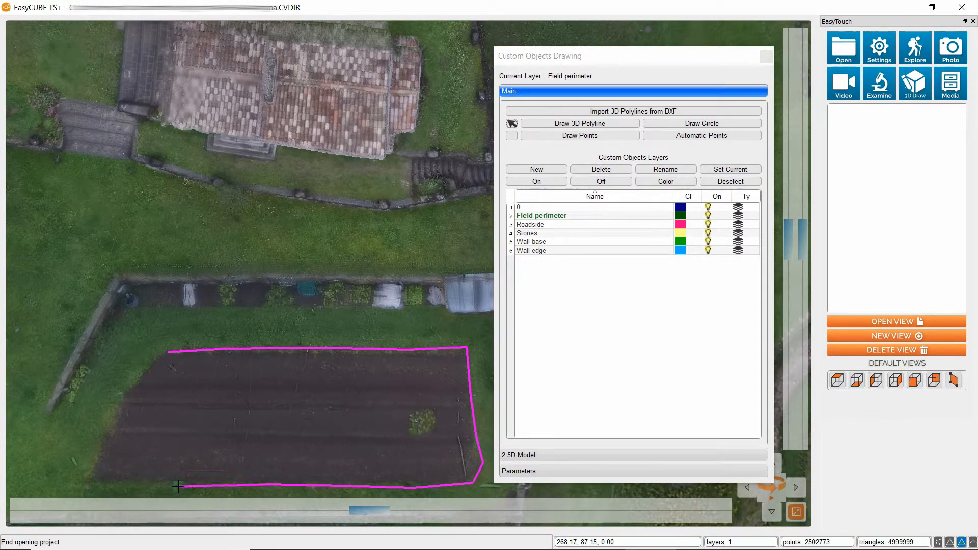
Continue the polyline along the field's southern and western sides and finish it as a closed polyline.
{"action": "left_click", "coordinate": [82, 483]}
{"action": "left_click", "coordinate": [92, 472]}
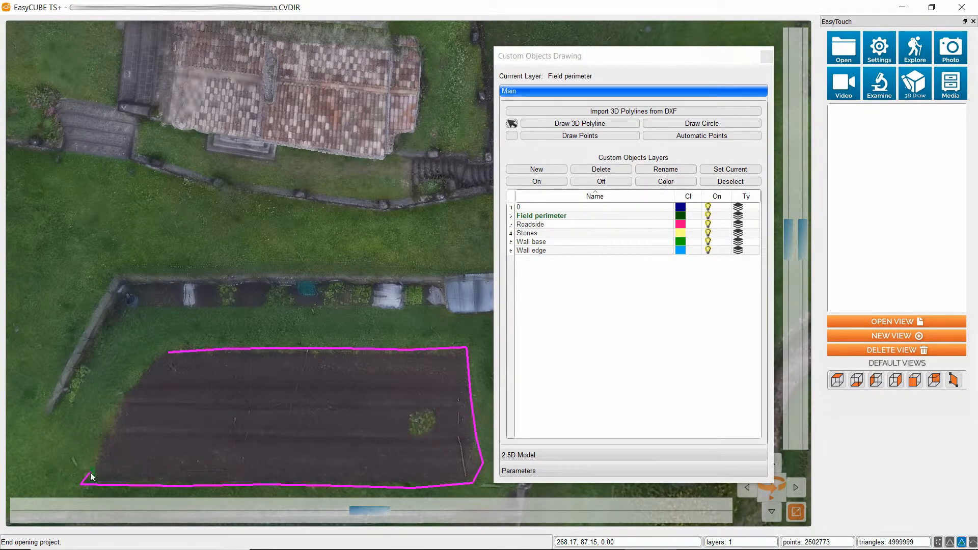
{"action": "left_click", "coordinate": [104, 434]}
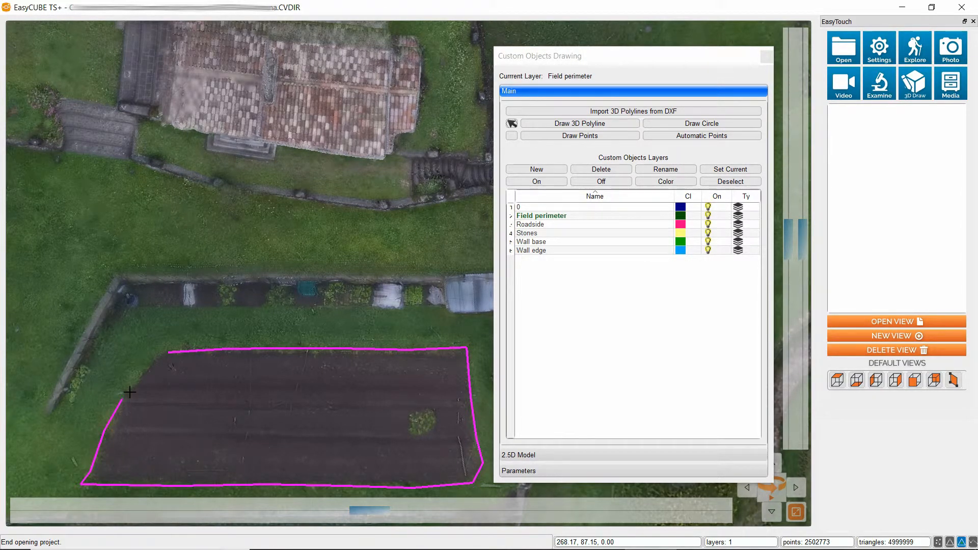
{"action": "right_click", "coordinate": [158, 357]}
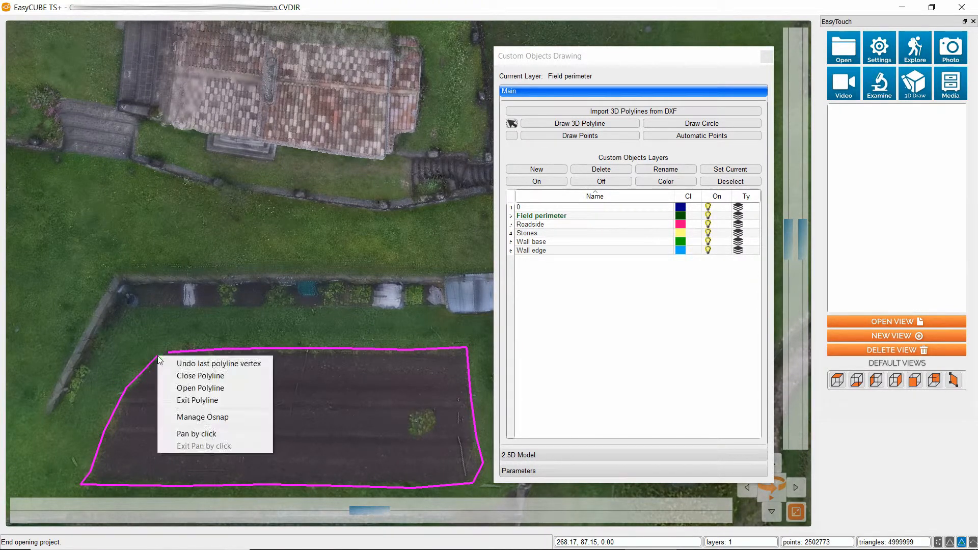
{"action": "left_click", "coordinate": [197, 377]}
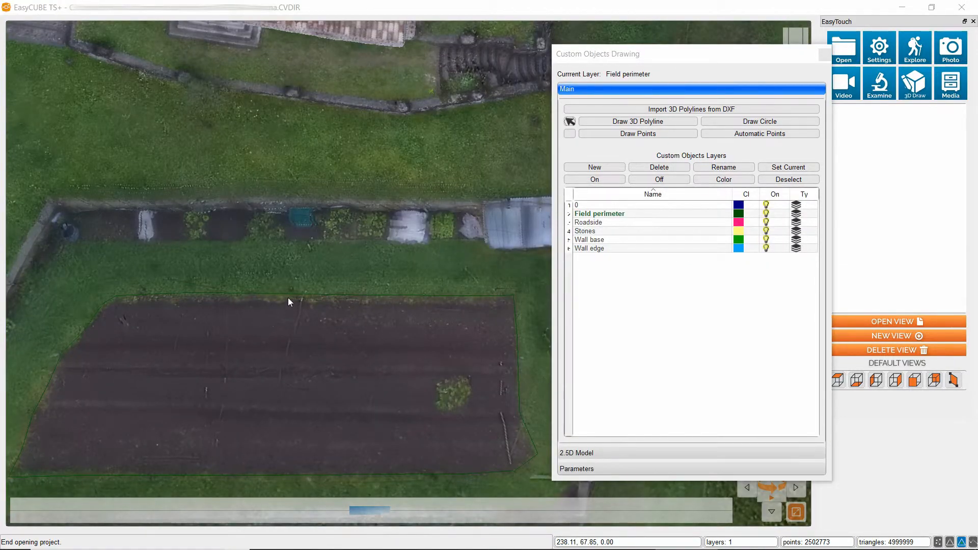
Examine the field perimeter polyline up close along its northern, eastern and southern sides.
{"action": "scroll", "coordinate": [327, 311], "scroll_direction": "up", "scroll_amount": 4}
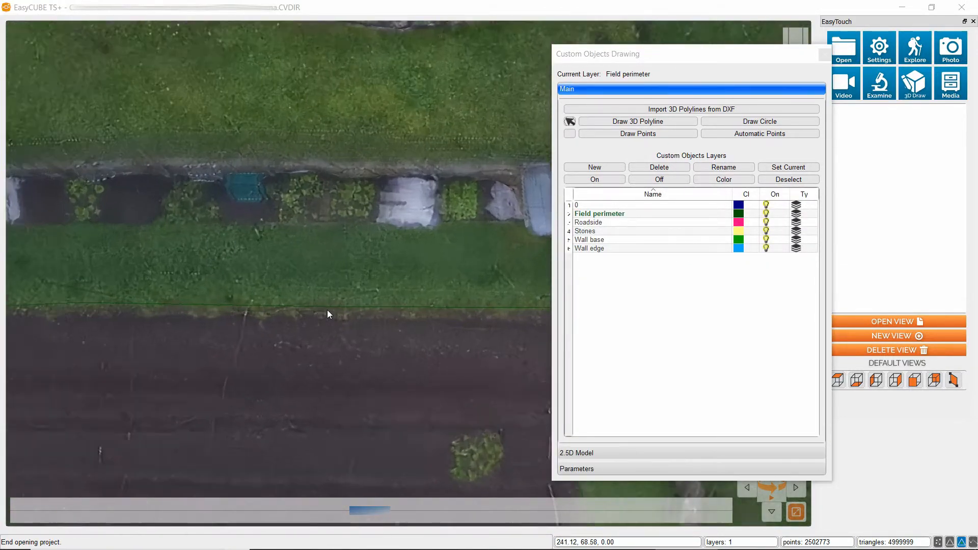
{"action": "scroll", "coordinate": [328, 315], "scroll_direction": "up", "scroll_amount": 1}
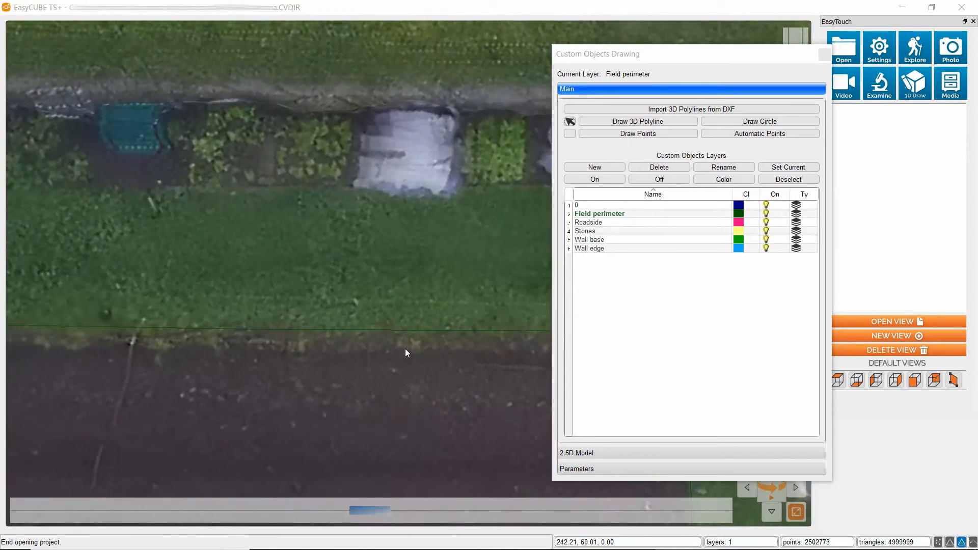
{"action": "middle_click_drag", "start_coordinate": [412, 355], "coordinate": [255, 276]}
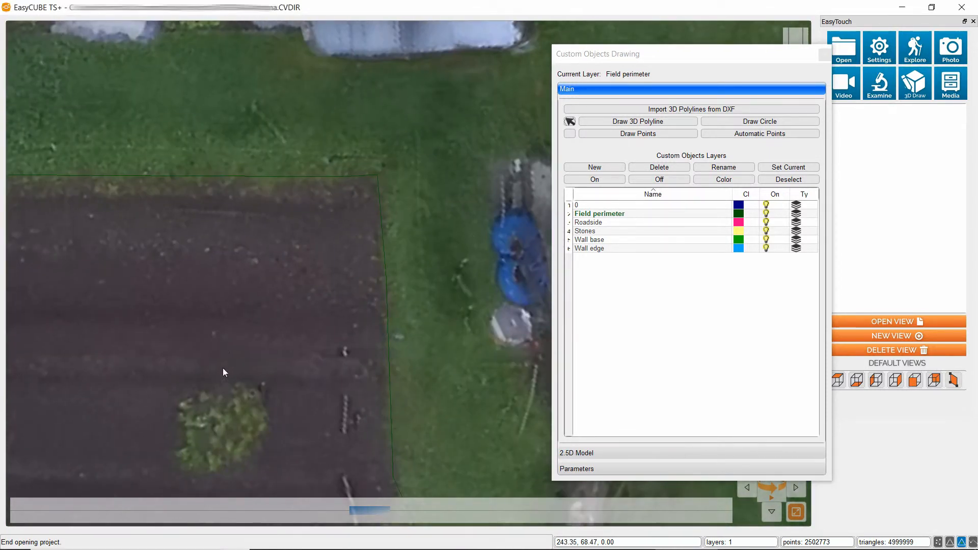
{"action": "middle_click_drag", "start_coordinate": [224, 369], "coordinate": [290, 254]}
{"action": "scroll", "coordinate": [282, 288], "scroll_direction": "down", "scroll_amount": 4}
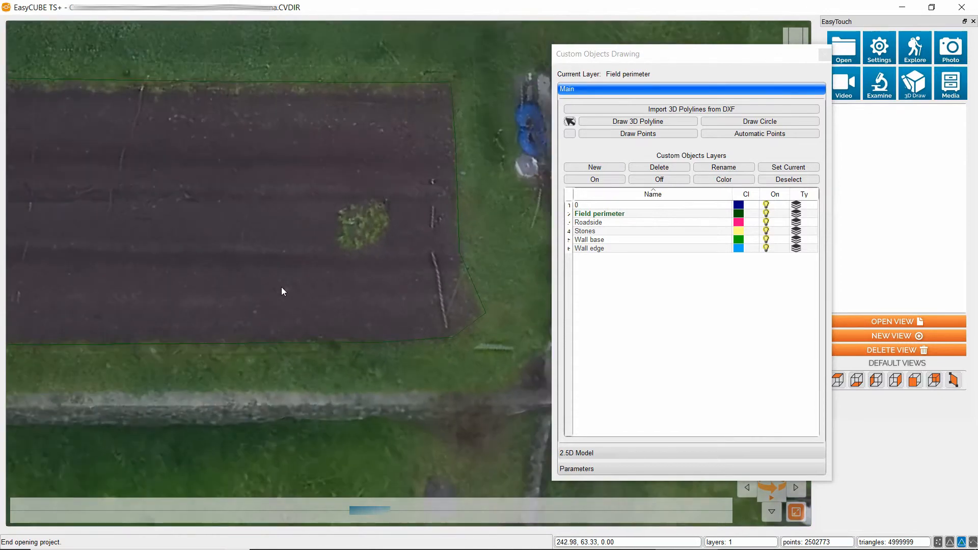
{"action": "middle_click_drag", "start_coordinate": [167, 273], "coordinate": [257, 330]}
{"action": "scroll", "coordinate": [279, 309], "scroll_direction": "down", "scroll_amount": 4}
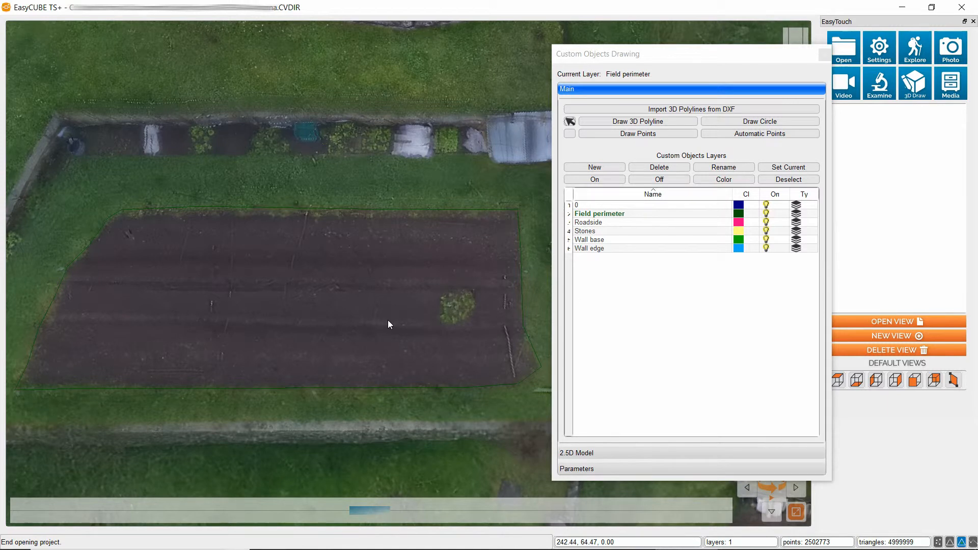
Create a new custom objects layer named Field elements.
{"action": "left_click", "coordinate": [594, 168]}
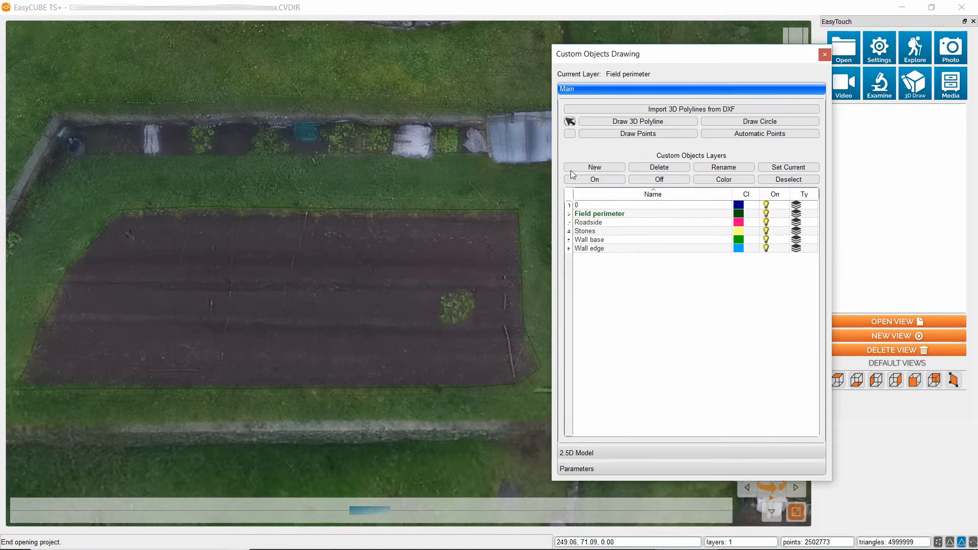
{"action": "left_click", "coordinate": [417, 261]}
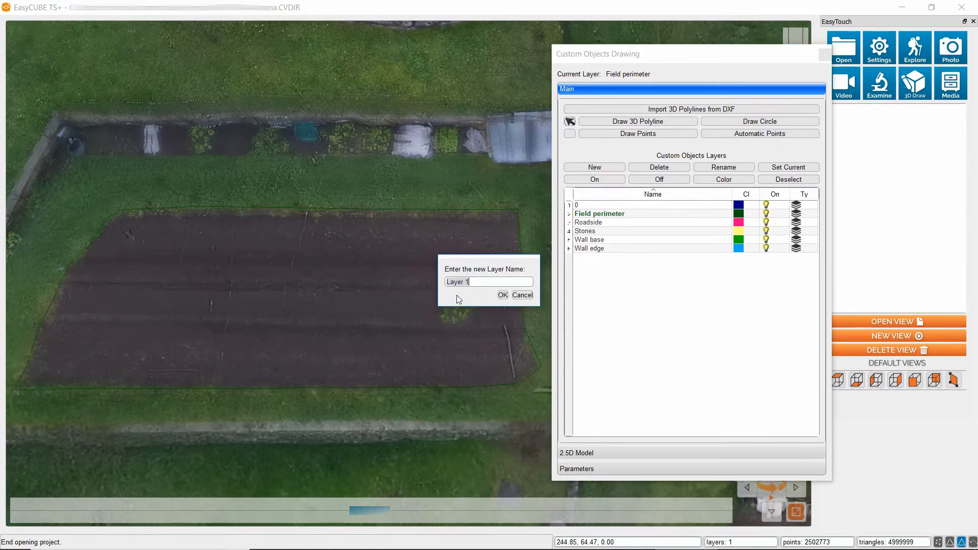
{"action": "key", "text": "BackSpace"}
{"action": "type", "text": "Field elements"}
{"action": "left_click", "coordinate": [503, 295]}
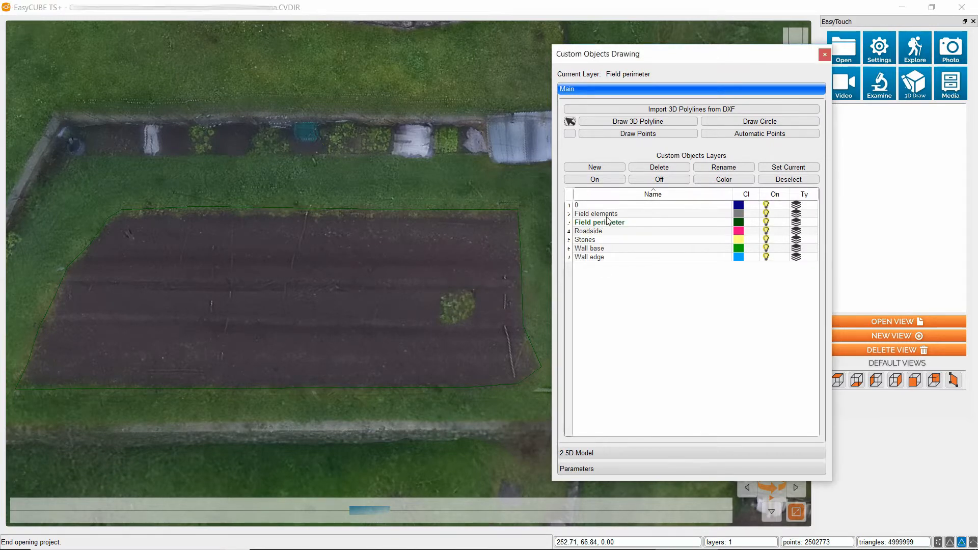
Make Field elements the current layer and set its colour to bright green (RGB 85, 255, 0).
{"action": "left_click", "coordinate": [607, 214]}
{"action": "left_click", "coordinate": [788, 167]}
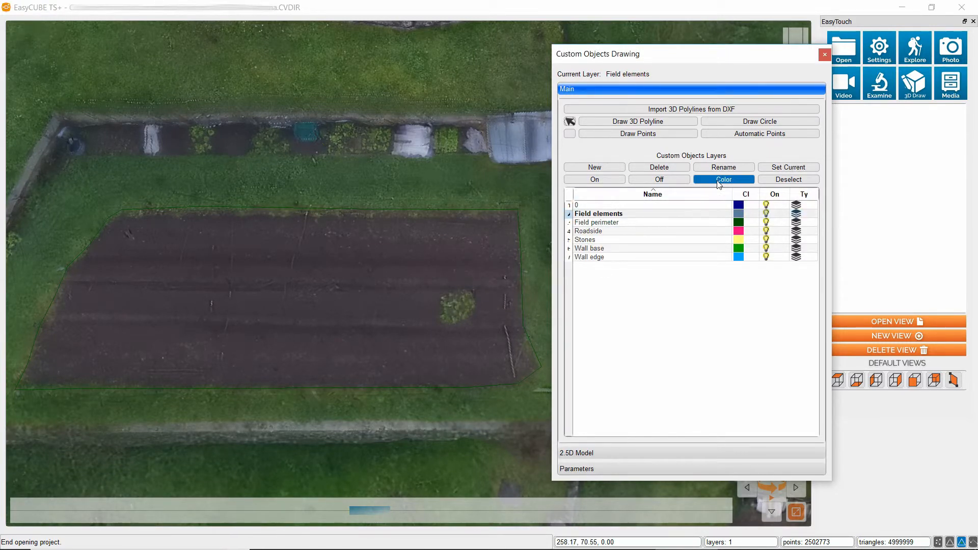
{"action": "left_click", "coordinate": [719, 180]}
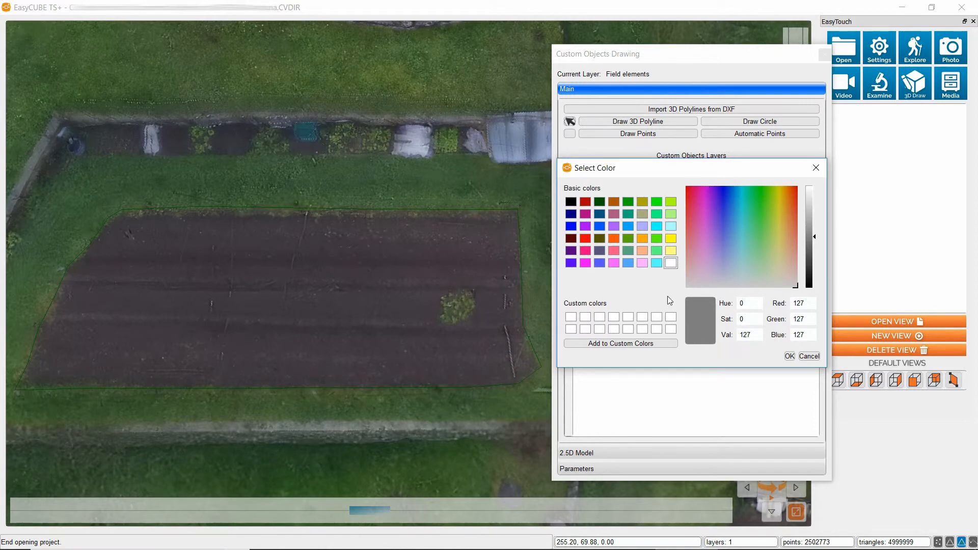
{"action": "left_click", "coordinate": [657, 240]}
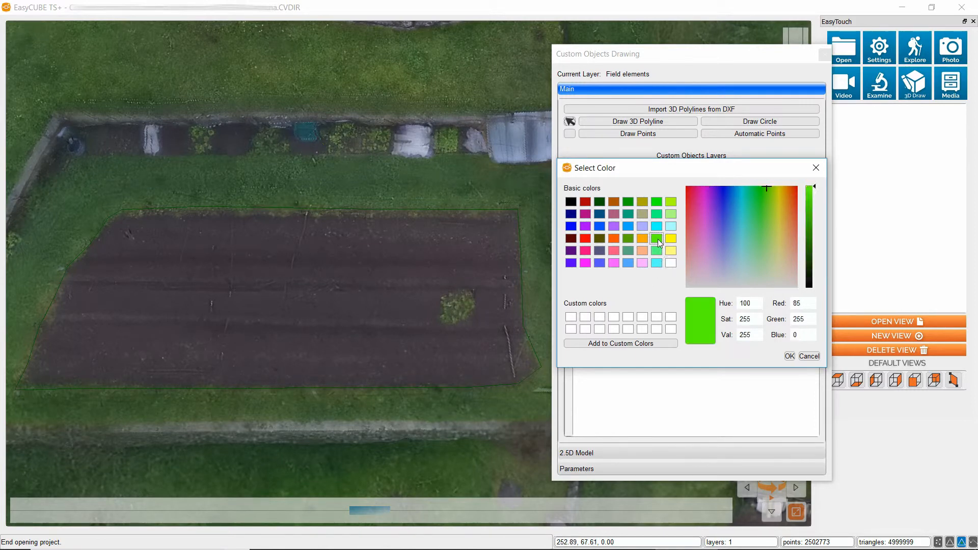
{"action": "left_click", "coordinate": [790, 357]}
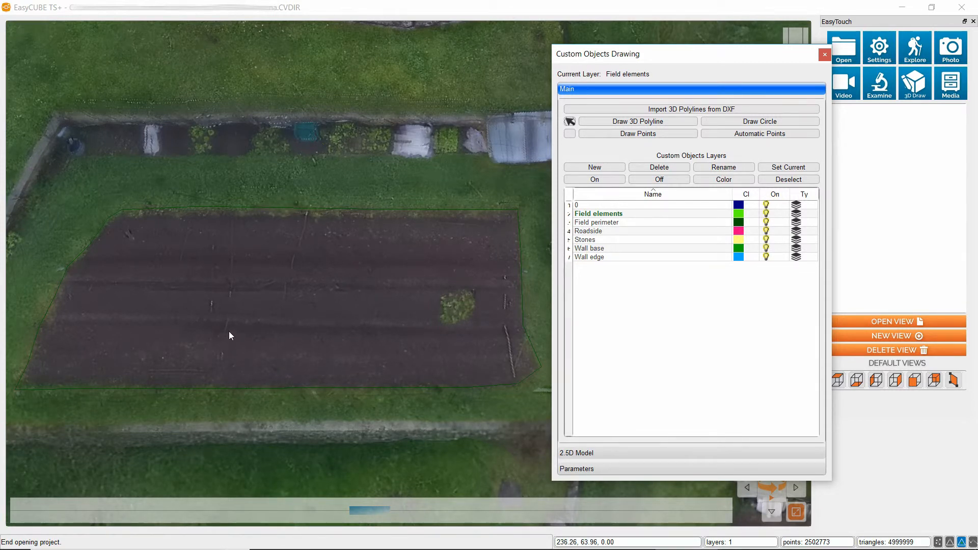
Trace the furrow line across the southern part of the field, from west to east, as an open 3D polyline.
{"action": "left_click", "coordinate": [631, 122]}
{"action": "left_click", "coordinate": [59, 329]}
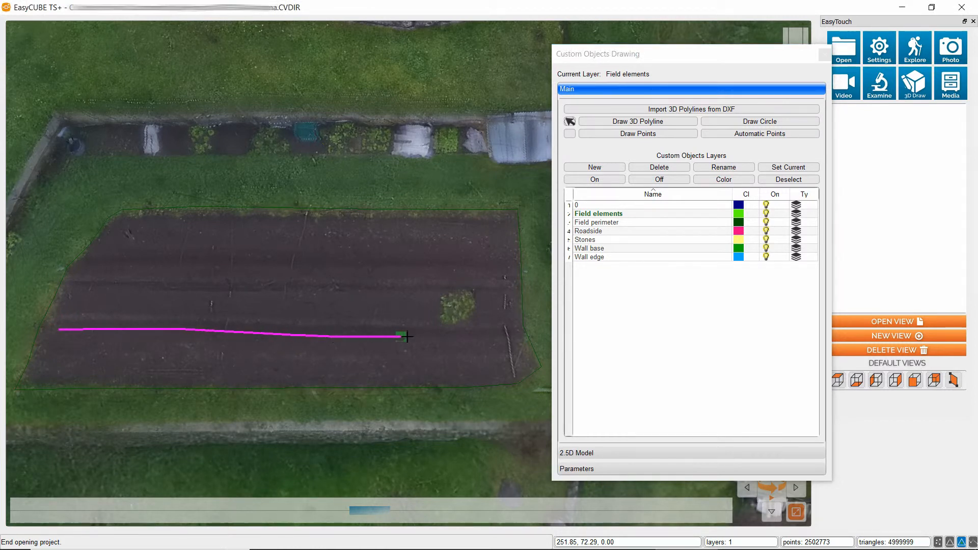
{"action": "right_click", "coordinate": [518, 336]}
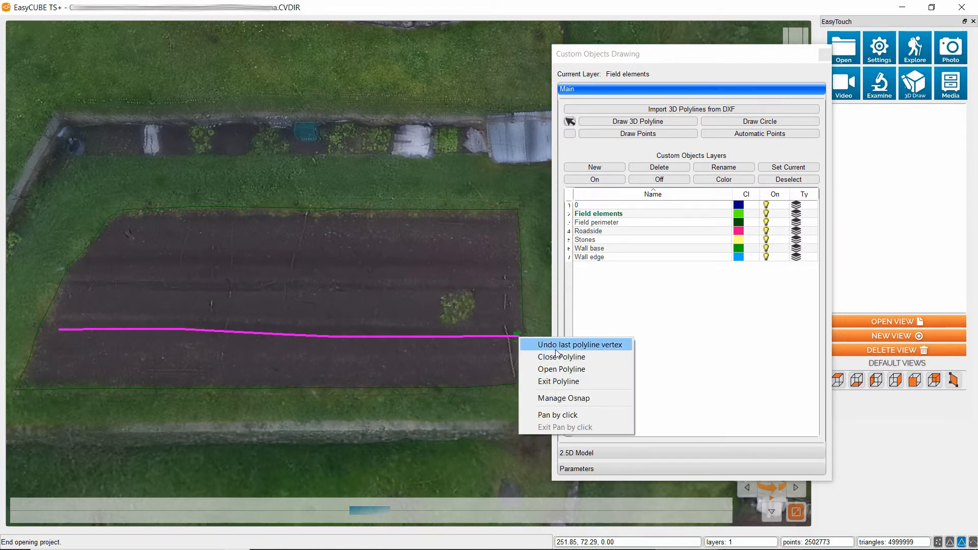
{"action": "left_click", "coordinate": [553, 369]}
Trace a second open 3D polyline from west to east just north of the first furrow line.
{"action": "scroll", "coordinate": [66, 331], "scroll_direction": "up", "scroll_amount": 5}
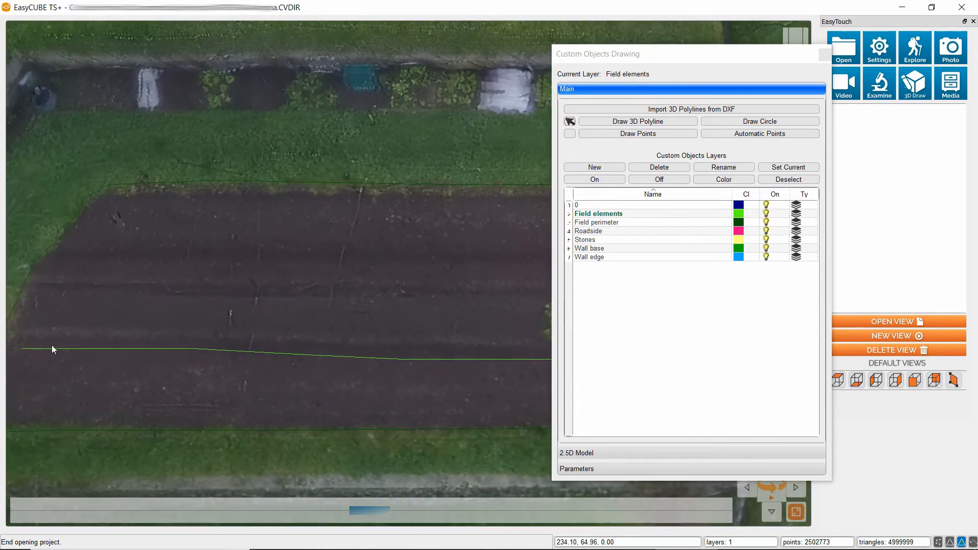
{"action": "left_click", "coordinate": [609, 124]}
{"action": "left_click", "coordinate": [29, 340]}
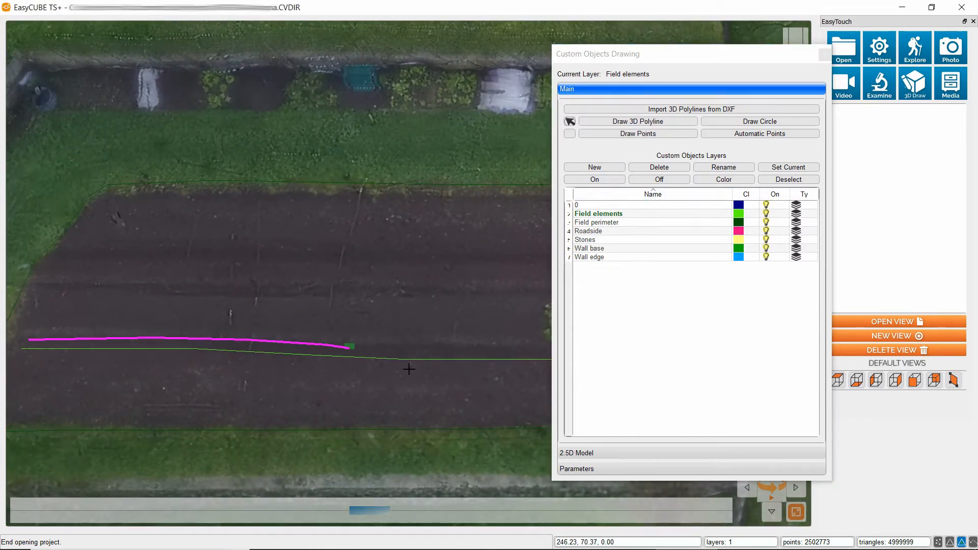
{"action": "left_click", "coordinate": [534, 347]}
{"action": "left_click_drag", "start_coordinate": [382, 511], "coordinate": [629, 494]}
{"action": "right_click", "coordinate": [384, 349]}
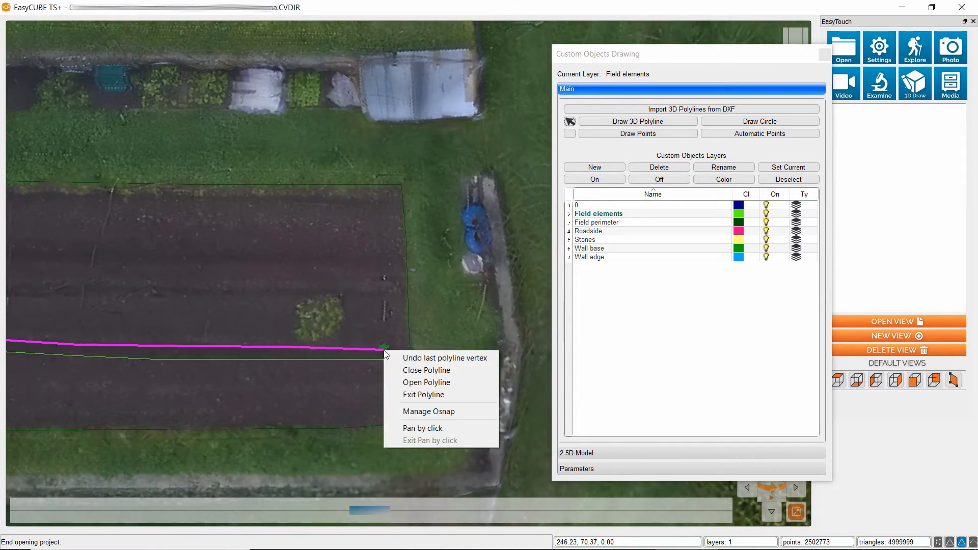
{"action": "left_click", "coordinate": [429, 384]}
Trace a third furrow line as a 3D polyline from west to east, passing along the green plant patch's southern edge.
{"action": "left_click_drag", "start_coordinate": [368, 511], "coordinate": [120, 509]}
{"action": "left_click", "coordinate": [588, 124]}
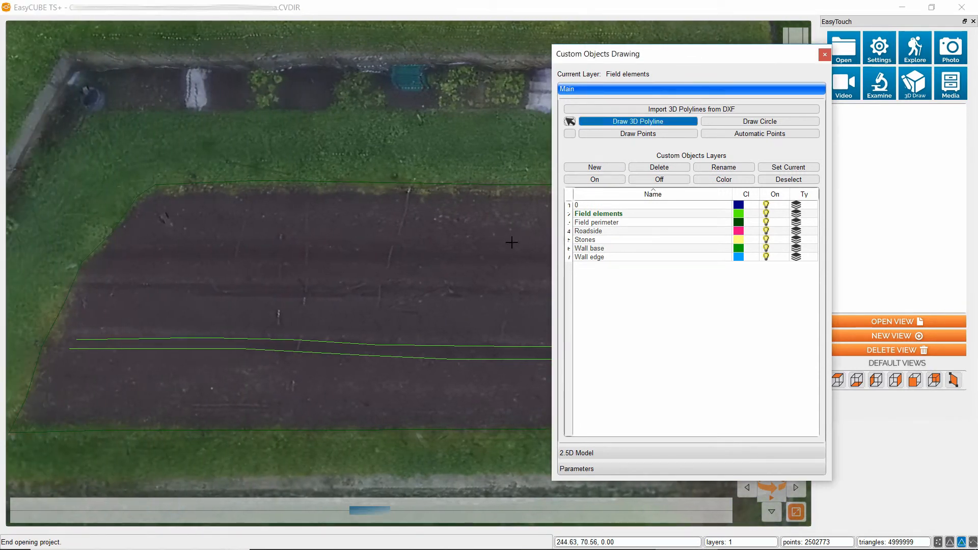
{"action": "left_click", "coordinate": [81, 328]}
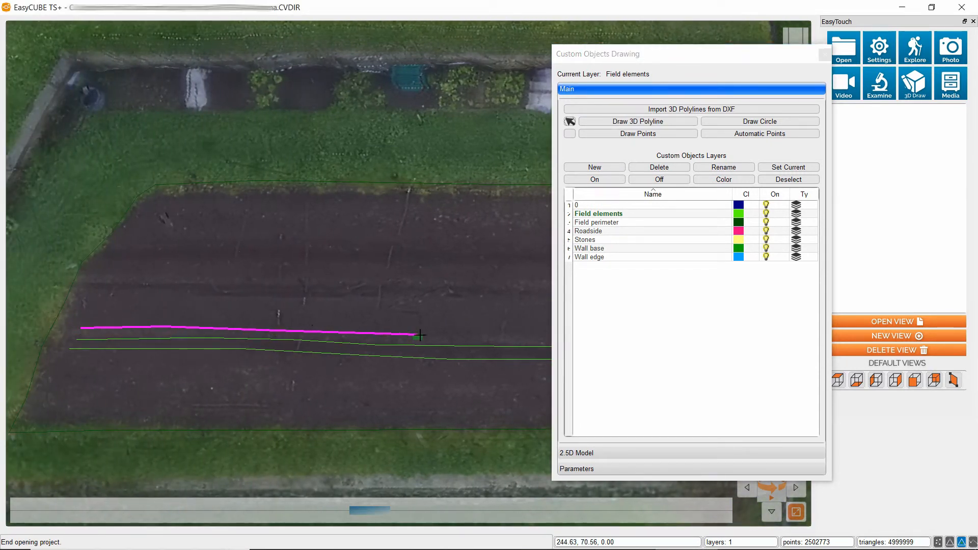
{"action": "left_click_drag", "start_coordinate": [359, 510], "coordinate": [669, 513]}
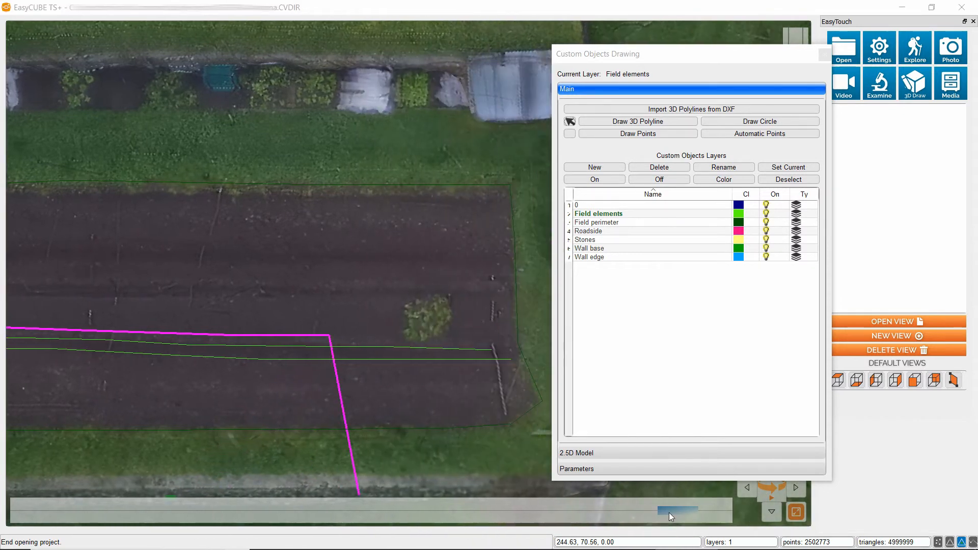
{"action": "right_click", "coordinate": [506, 338]}
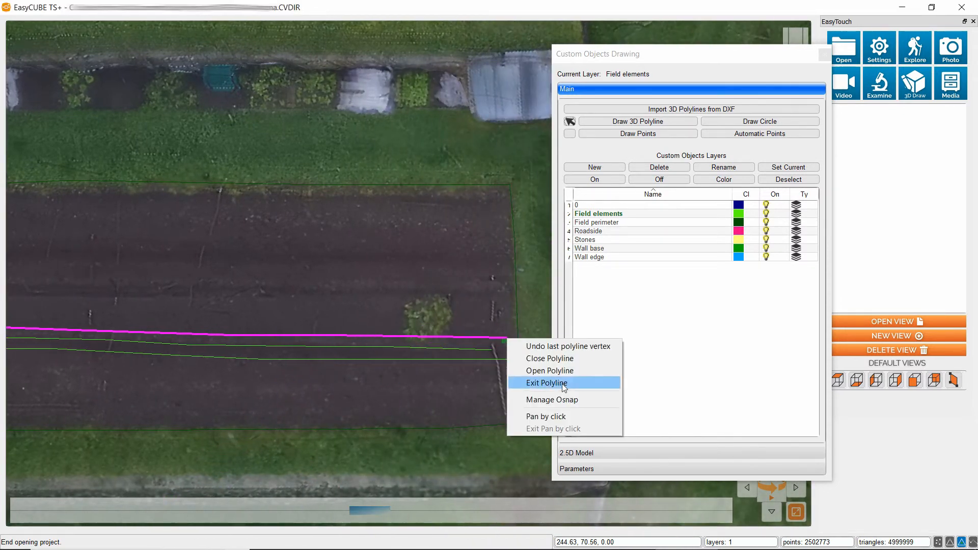
{"action": "left_click", "coordinate": [561, 383]}
Trace a fourth furrow line across the middle of the field as a 3D polyline, passing along the plant patch's northern edge.
{"action": "left_click_drag", "start_coordinate": [386, 509], "coordinate": [180, 504]}
{"action": "left_click", "coordinate": [607, 121]}
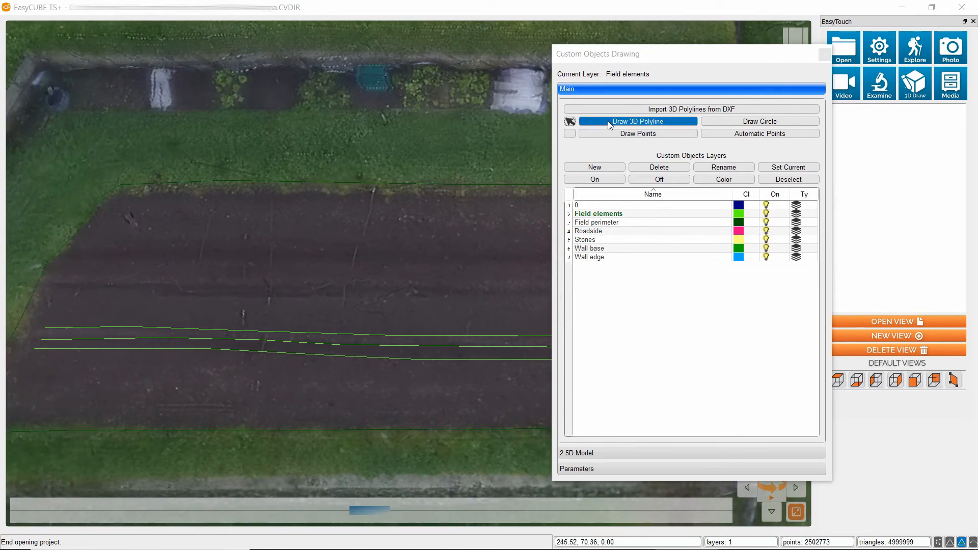
{"action": "left_click", "coordinate": [50, 292]}
{"action": "left_click", "coordinate": [147, 289]}
{"action": "left_click", "coordinate": [160, 294]}
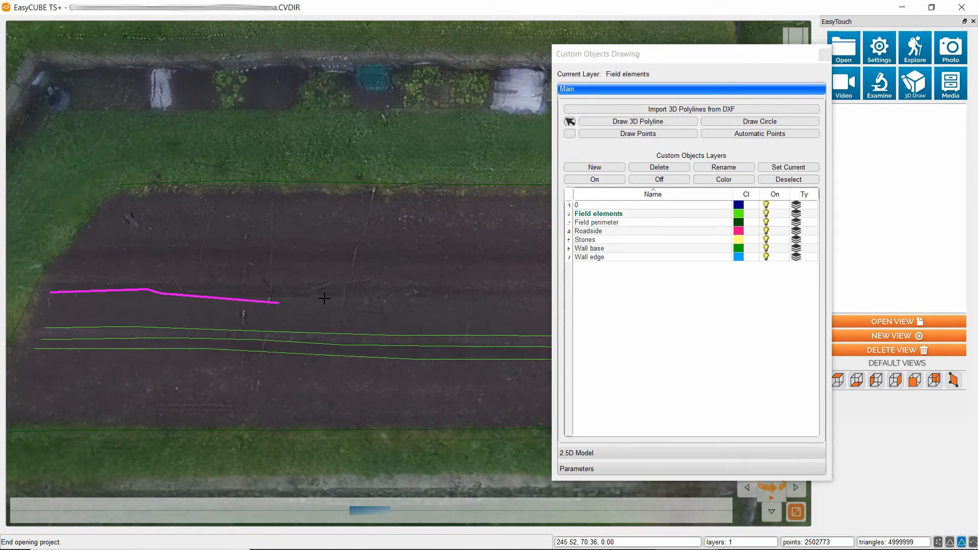
{"action": "left_click", "coordinate": [484, 299]}
{"action": "left_click_drag", "start_coordinate": [369, 514], "coordinate": [637, 518]}
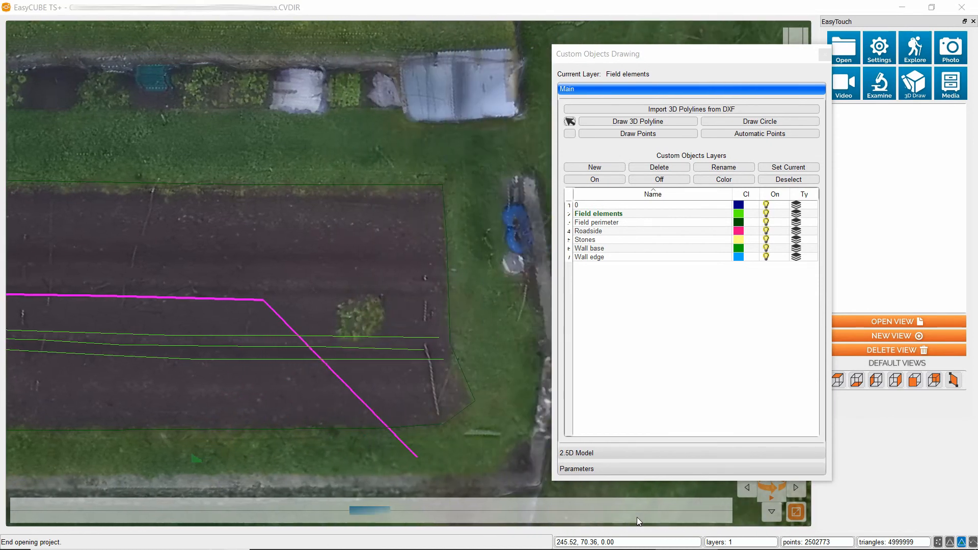
{"action": "right_click", "coordinate": [433, 301]}
{"action": "left_click", "coordinate": [474, 332]}
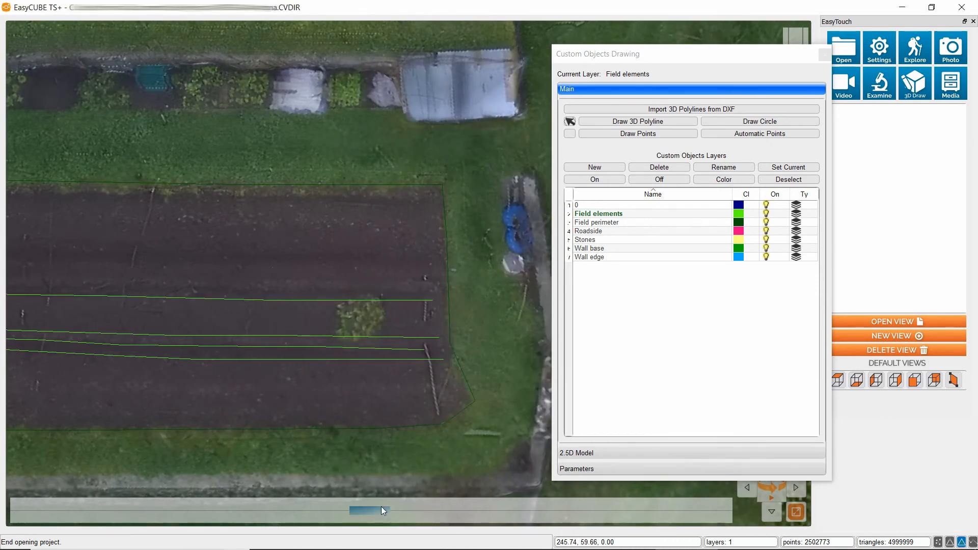
Trace a fifth furrow line as a 3D polyline just north of the one along the plant patch's northern edge.
{"action": "left_click_drag", "start_coordinate": [382, 506], "coordinate": [134, 498]}
{"action": "left_click", "coordinate": [638, 122]}
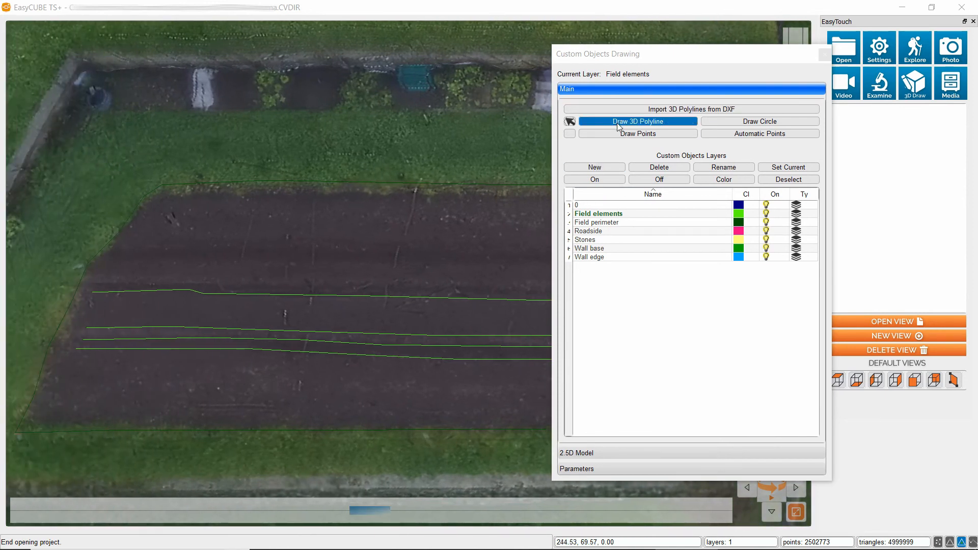
{"action": "left_click_drag", "start_coordinate": [95, 285], "coordinate": [448, 295]}
{"action": "left_click", "coordinate": [458, 292]}
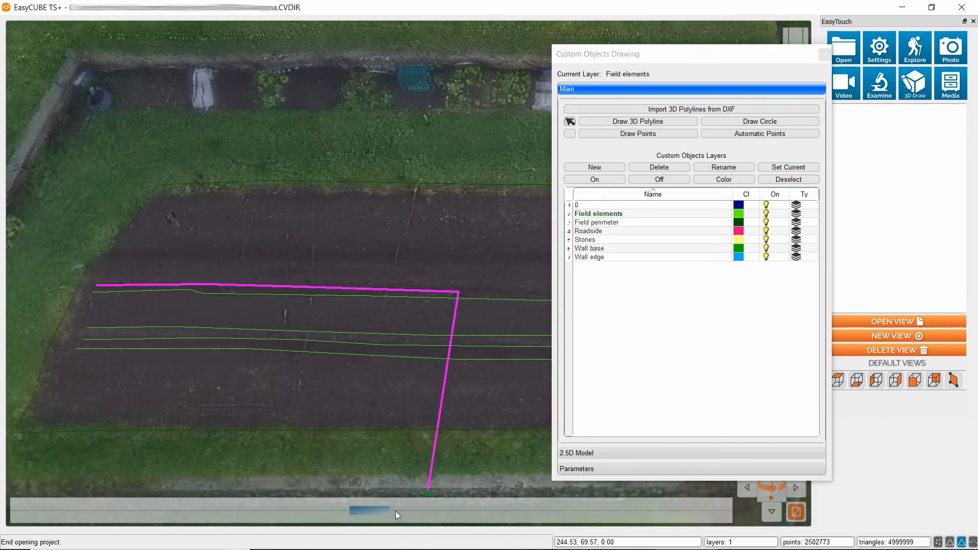
{"action": "left_click_drag", "start_coordinate": [384, 512], "coordinate": [645, 525]}
{"action": "left_click", "coordinate": [493, 294]}
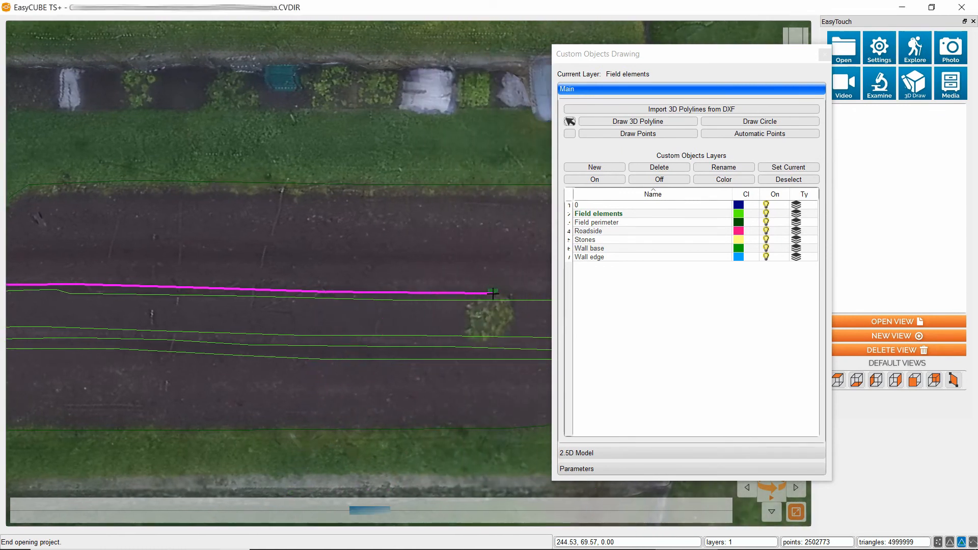
{"action": "left_click_drag", "start_coordinate": [390, 511], "coordinate": [538, 510]}
{"action": "left_click", "coordinate": [467, 292]}
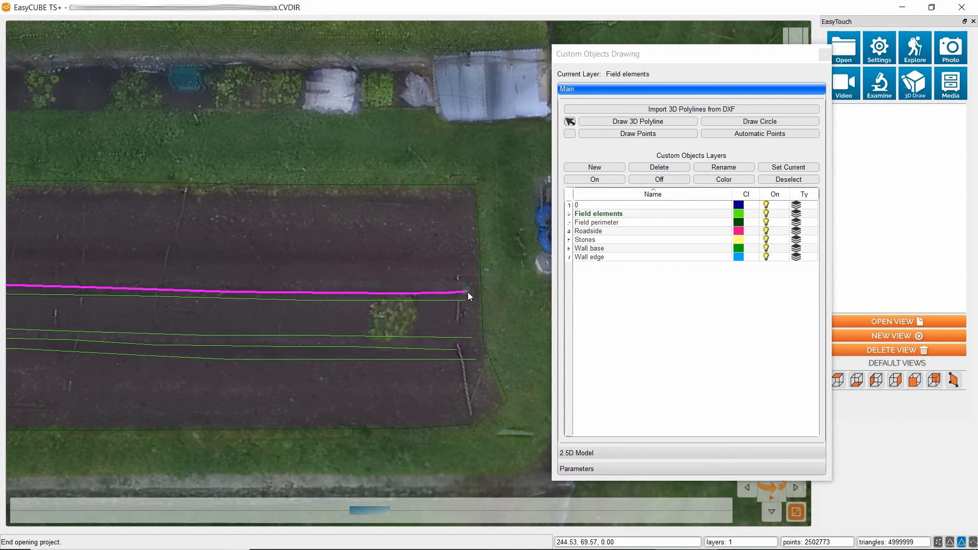
{"action": "right_click", "coordinate": [432, 307]}
{"action": "left_click", "coordinate": [464, 329]}
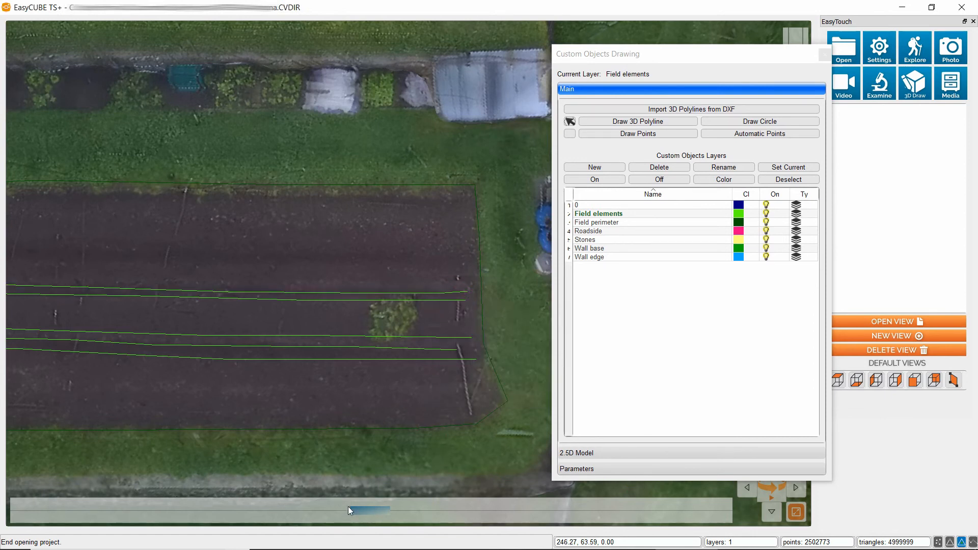
Trace a sixth furrow line as a 3D polyline across the northern part of the field, from its western to its eastern side.
{"action": "left_click_drag", "start_coordinate": [349, 510], "coordinate": [115, 506]}
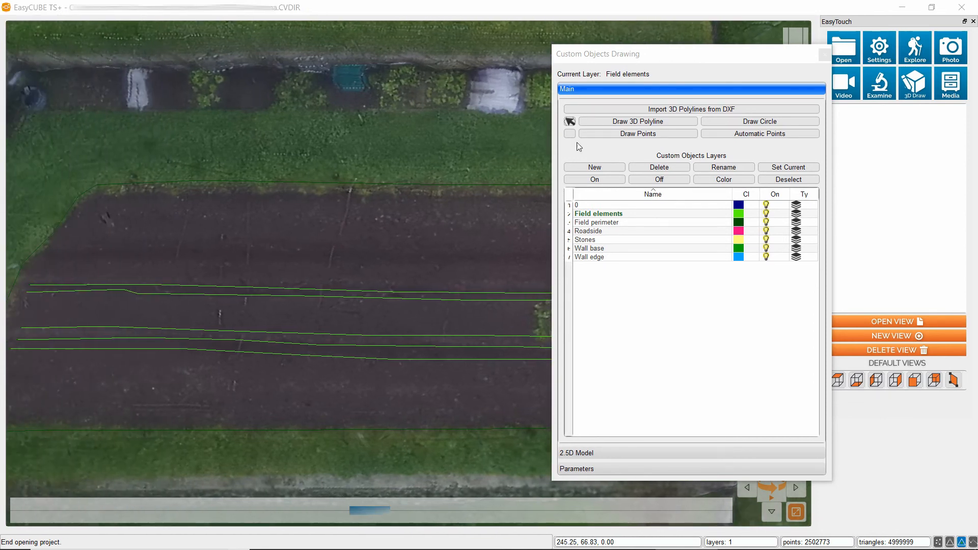
{"action": "left_click", "coordinate": [612, 121]}
{"action": "left_click", "coordinate": [64, 252]}
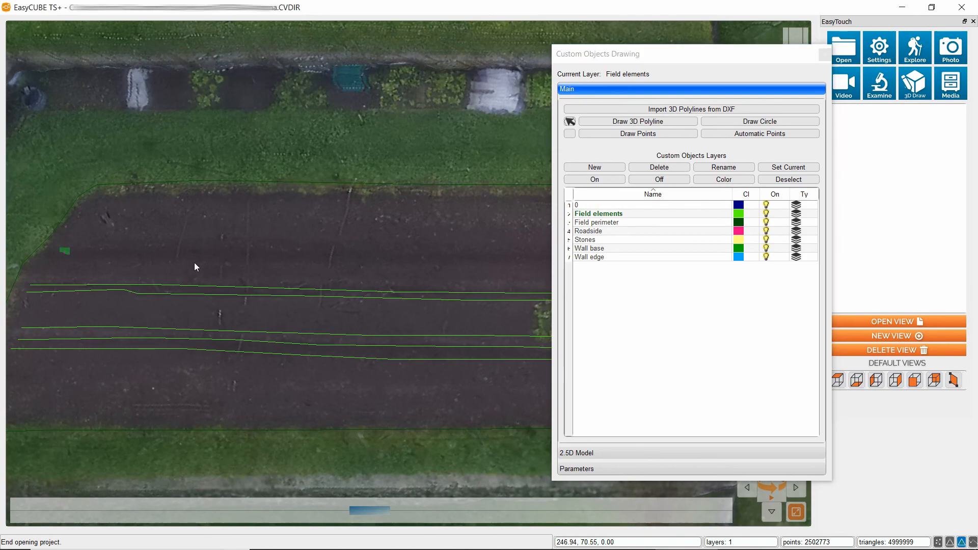
{"action": "left_click", "coordinate": [229, 253]}
{"action": "left_click", "coordinate": [423, 255]}
{"action": "left_click_drag", "start_coordinate": [372, 508], "coordinate": [586, 509]}
{"action": "right_click", "coordinate": [461, 254]}
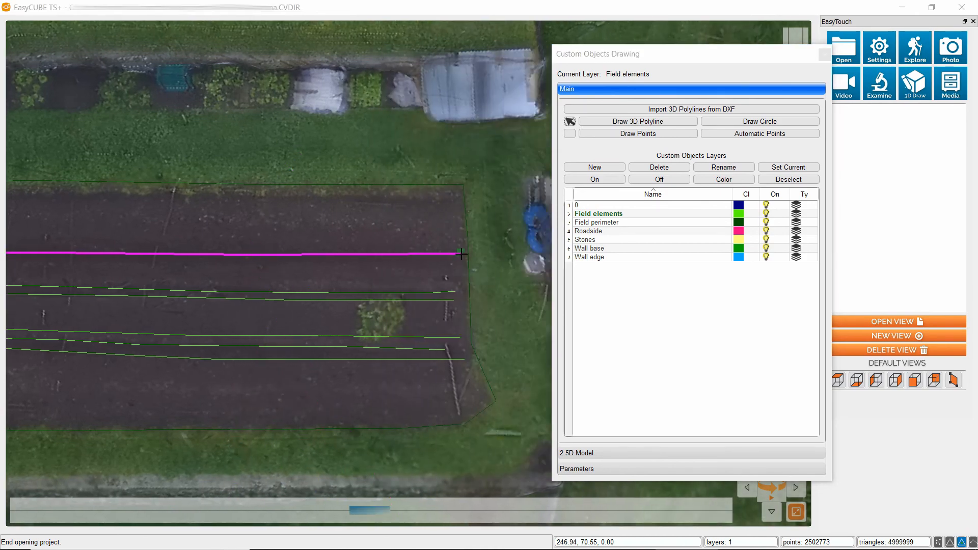
{"action": "right_click", "coordinate": [453, 257]}
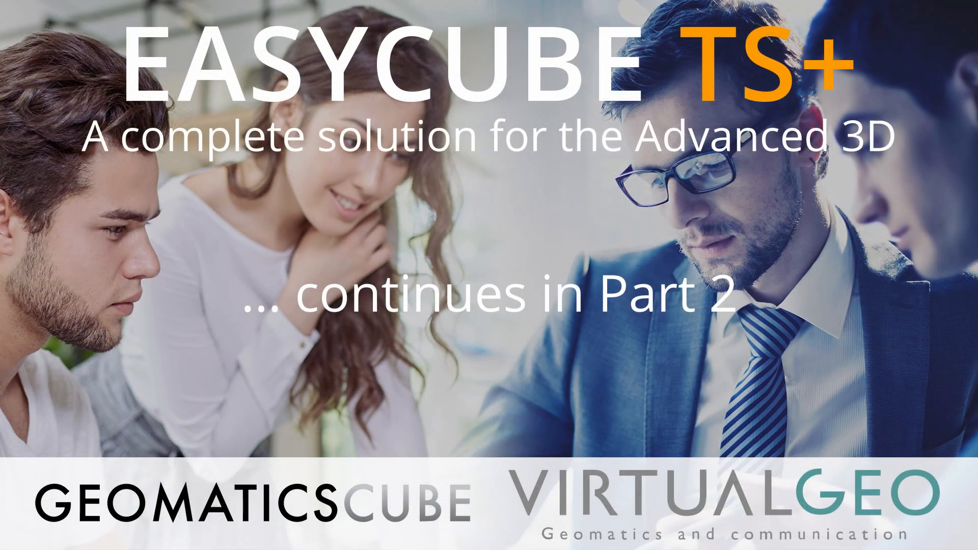